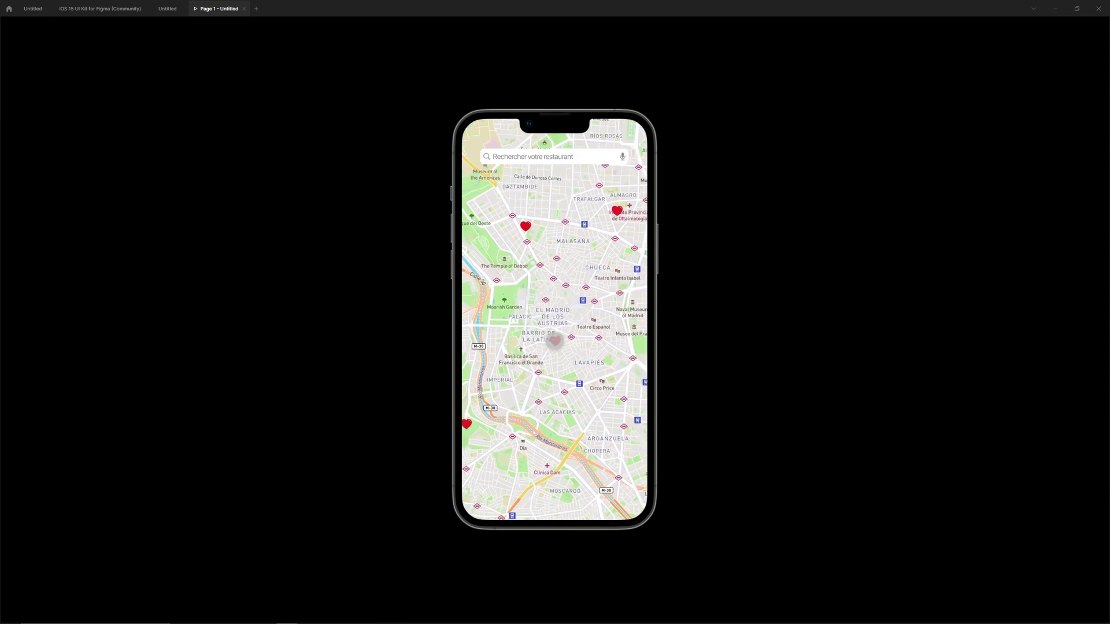
- Preview the restaurant map prototype by opening the central heart marker's restaurant card and moving around the map
left_click(555, 341)
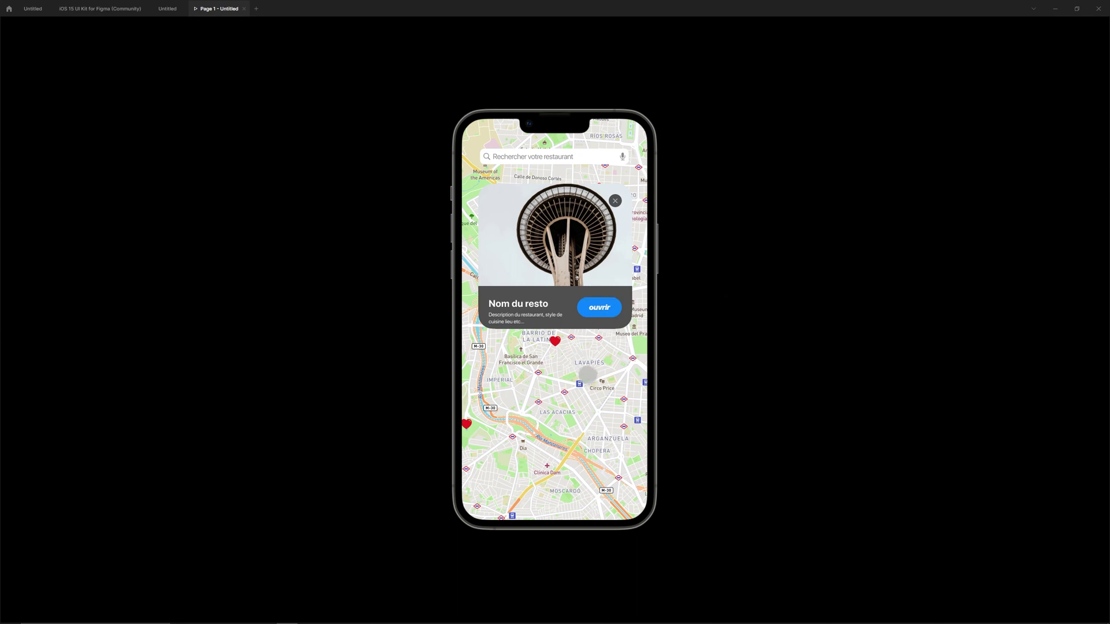
left_click(580, 380)
left_click_drag(540, 402, 585, 334)
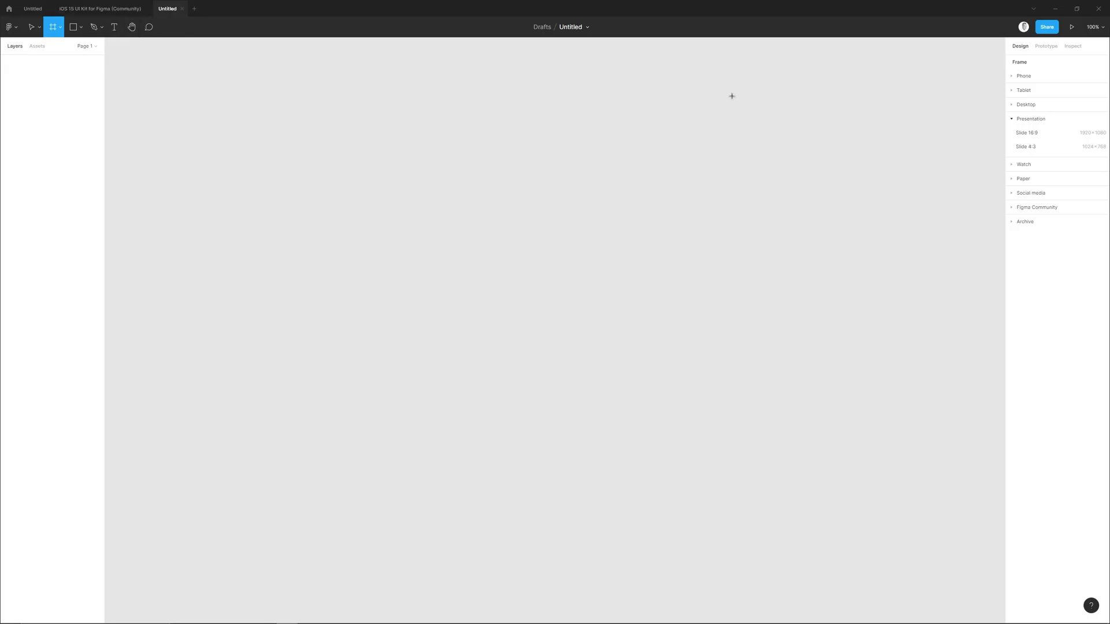
- Create an iPhone 13 Pro Max frame and paste the copied SearchField component into it
left_click(1015, 77)
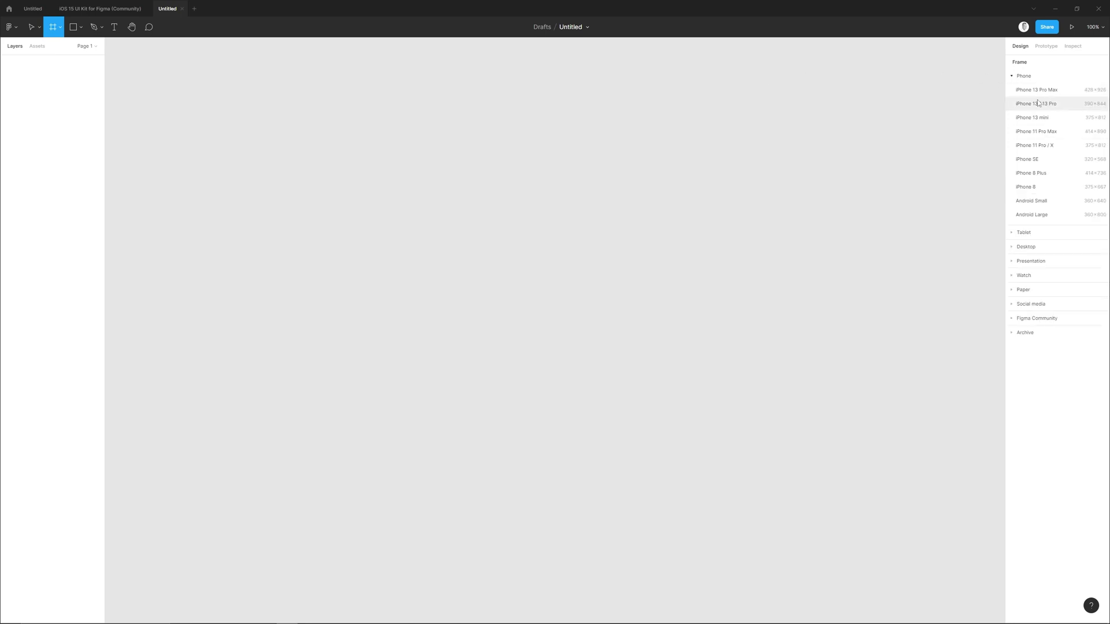
left_click(1036, 91)
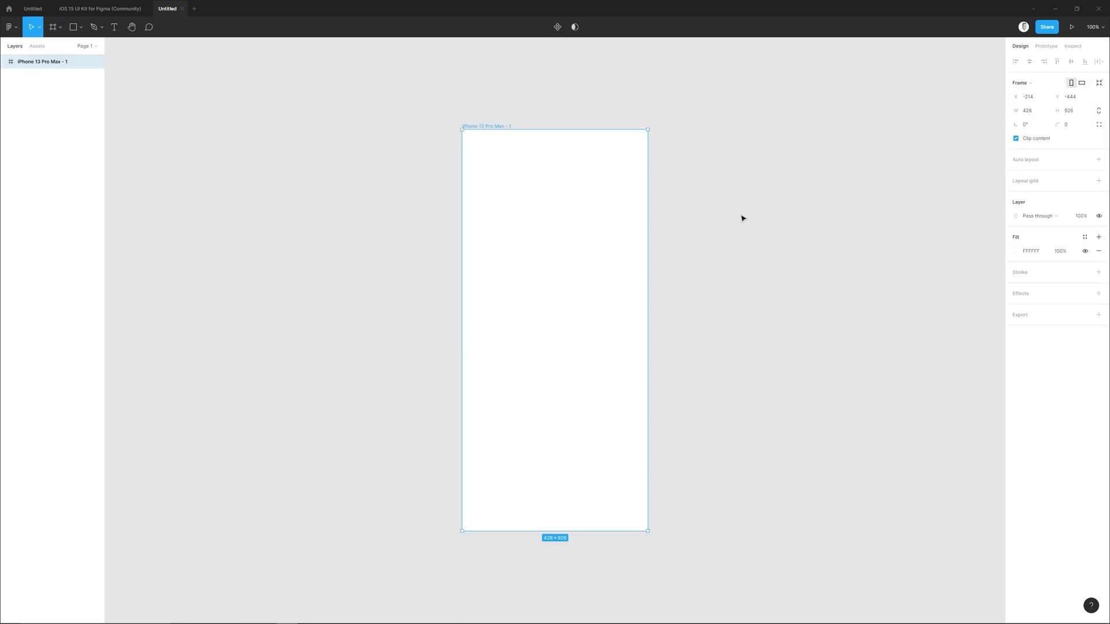
key("ctrl+v")
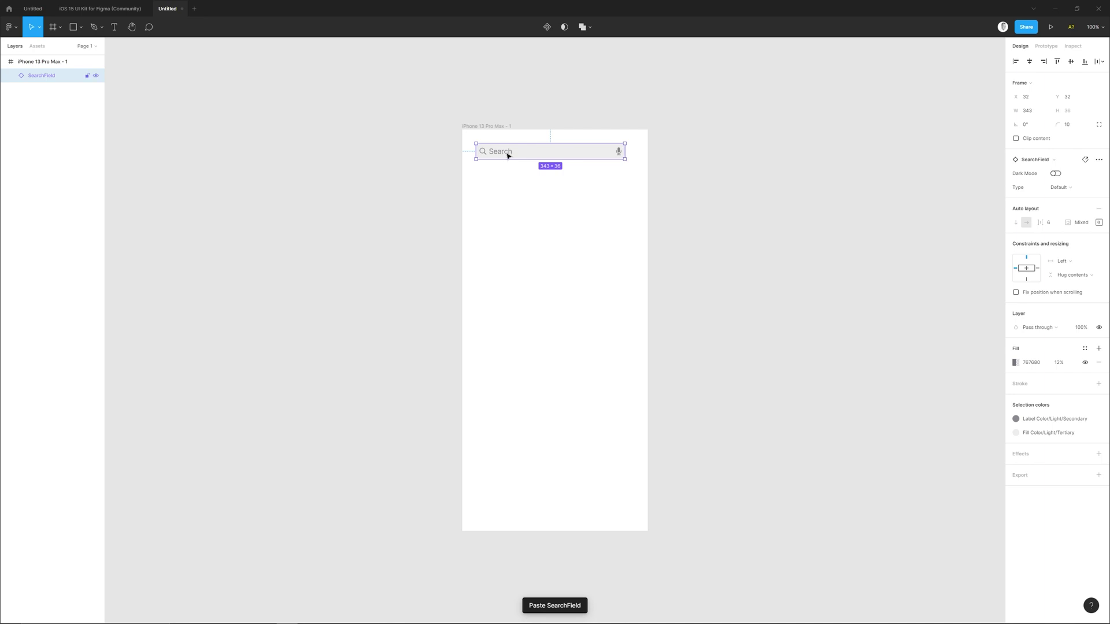
- Change the search field's placeholder text to "Rechercher votre restaurant"
double_click(507, 154)
key("Escape")
key("Escape")
scroll(471, 250, "up", 5)
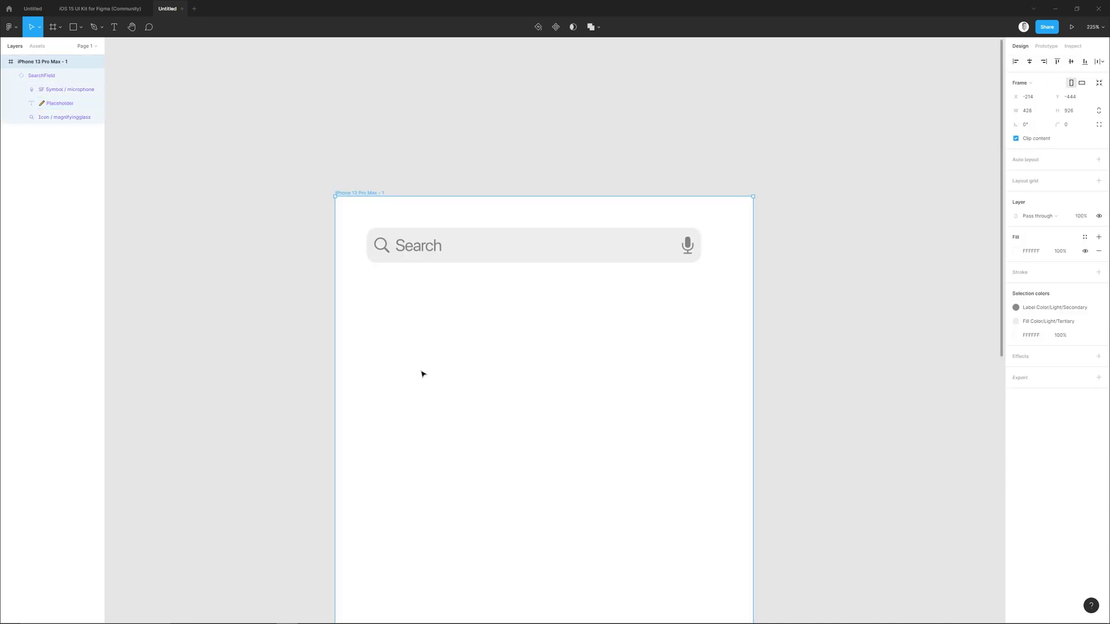
left_click(416, 254)
left_click(416, 254)
double_click(417, 250)
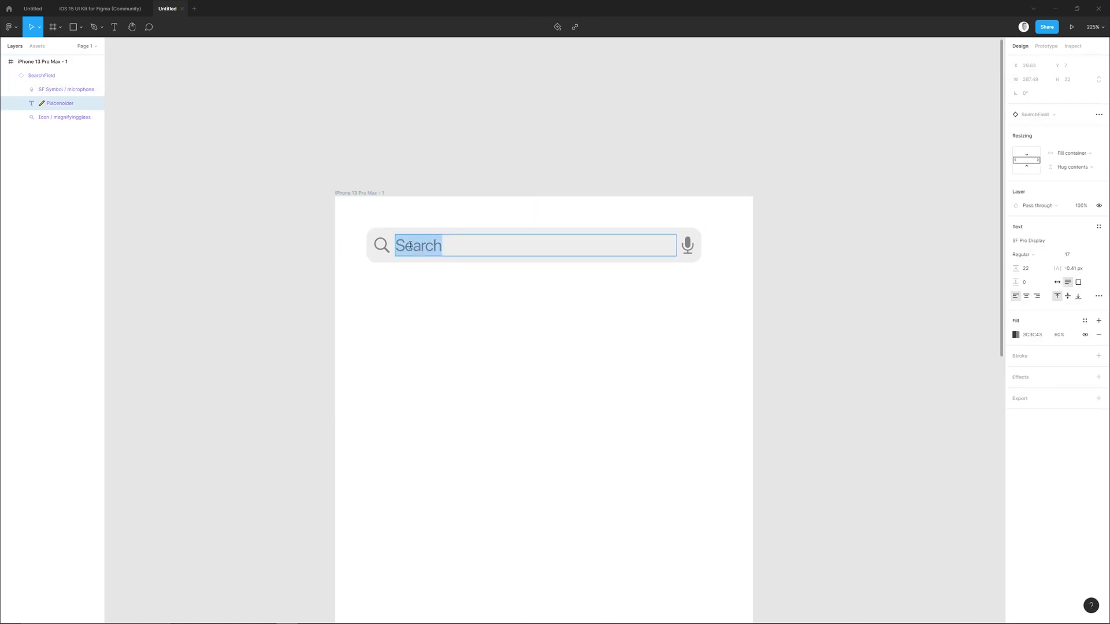
type("Rechercher")
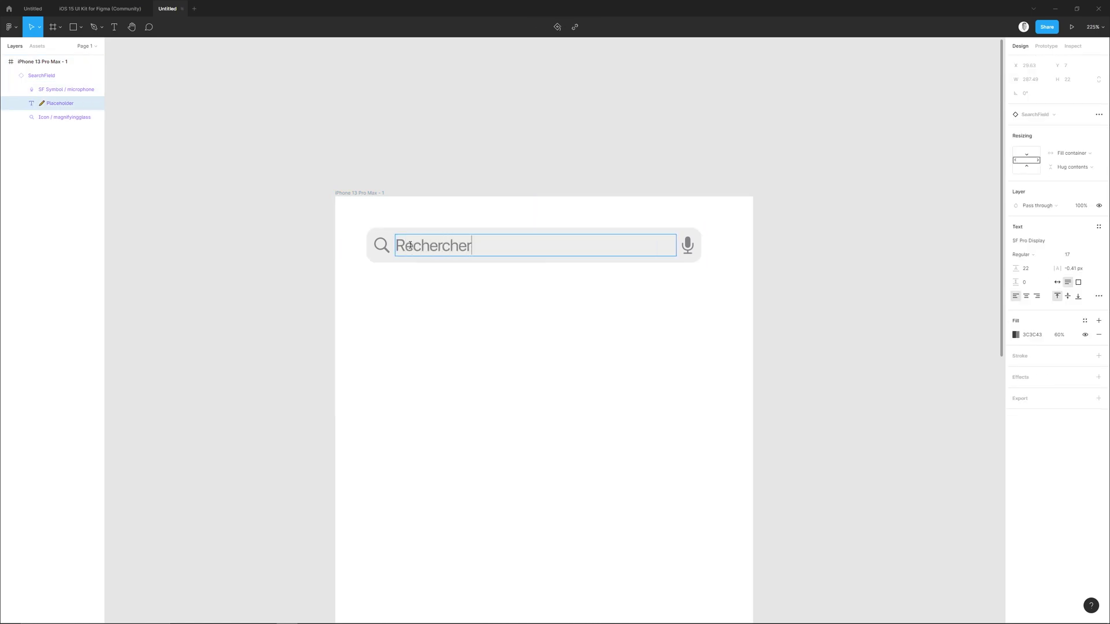
type(" votre restaurant")
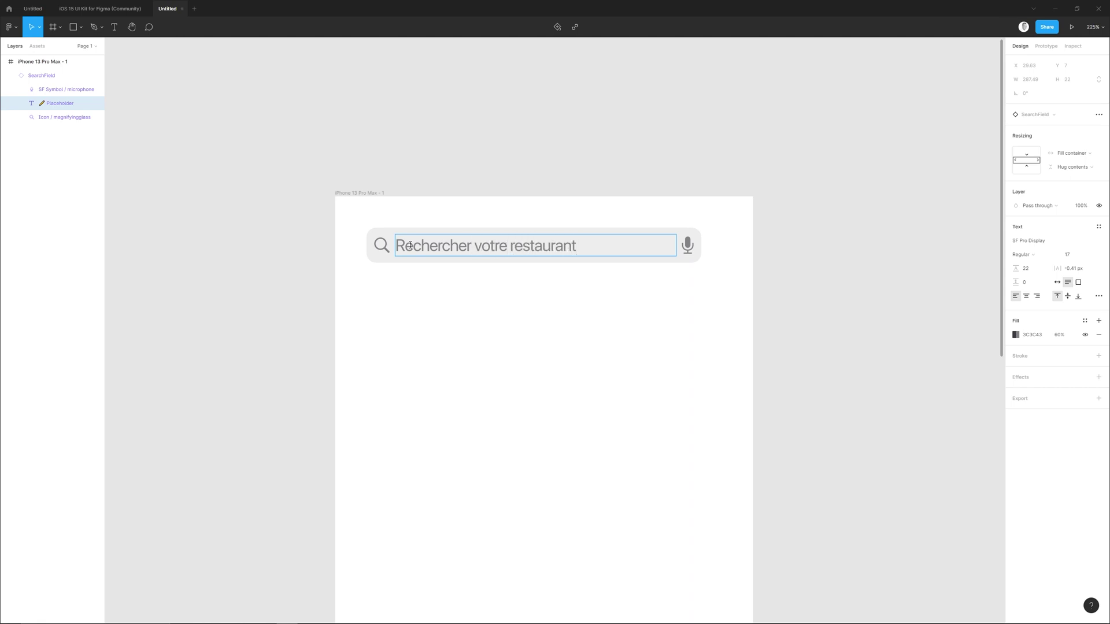
key("Escape")
key("Escape")
scroll(528, 401, "down", 5)
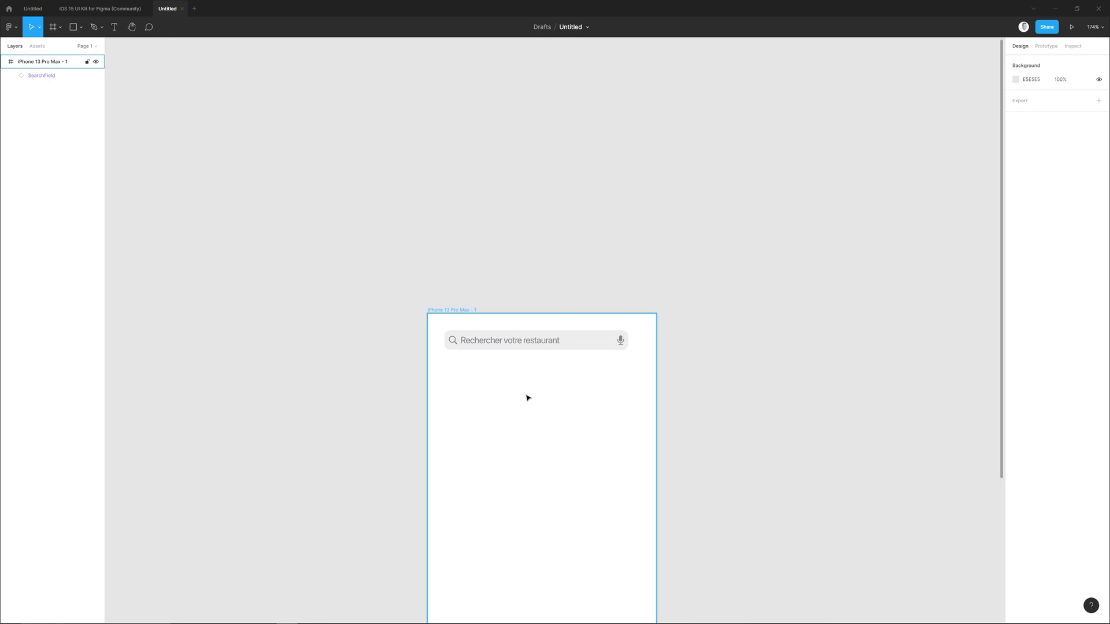
left_click_drag(526, 396, 453, 310)
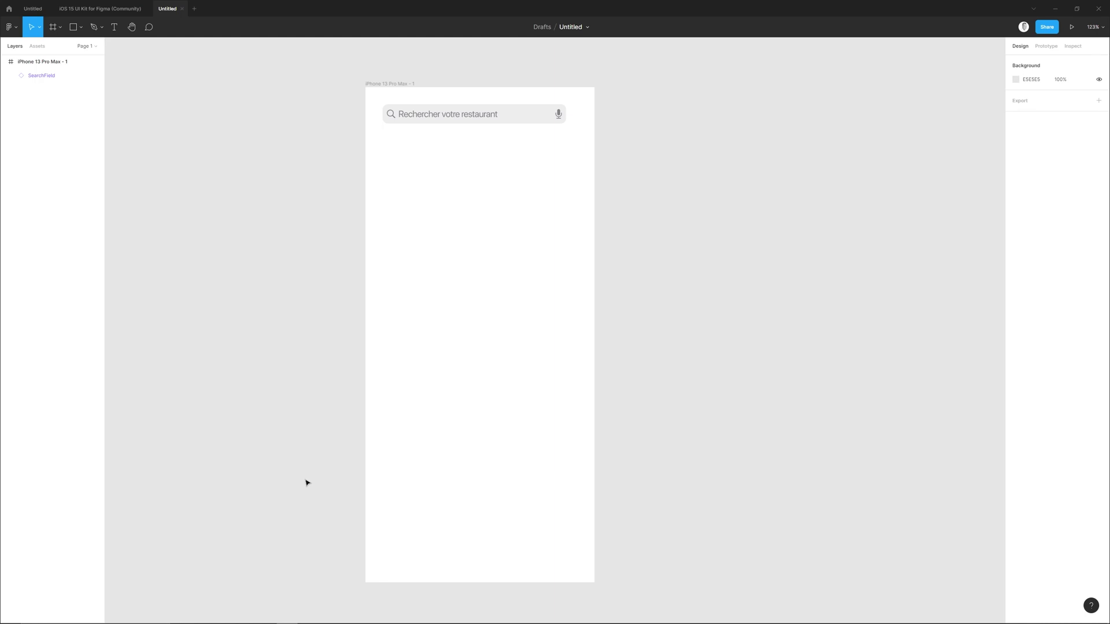
- Search the Figma Community for "mapsicle" and install the Mapsicle plugin
left_click(9, 27)
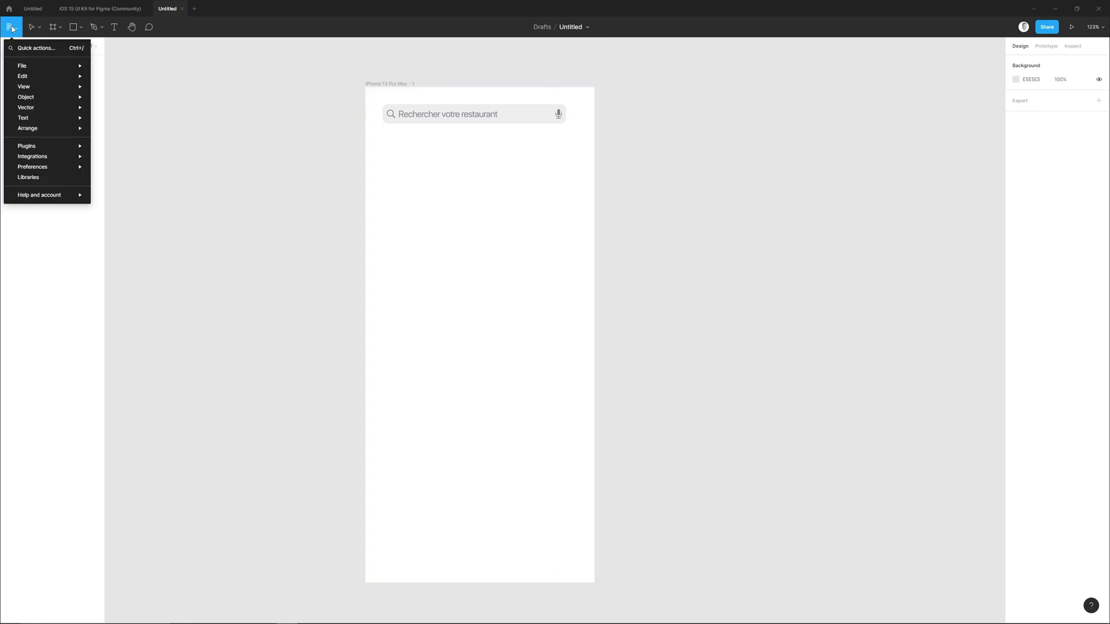
mouse_move(49, 147)
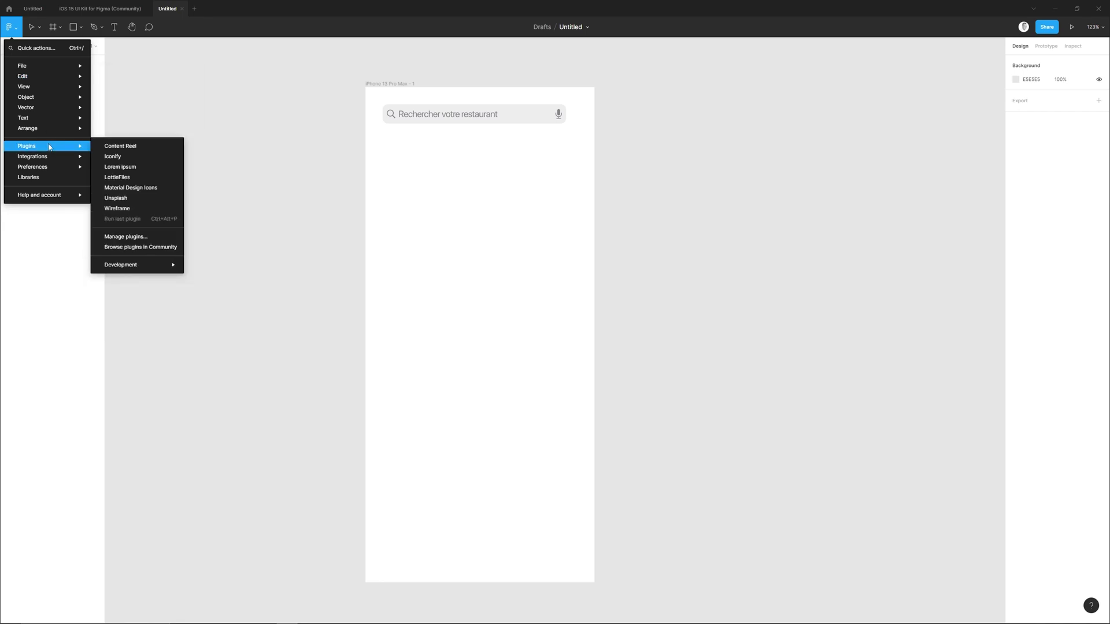
left_click(142, 247)
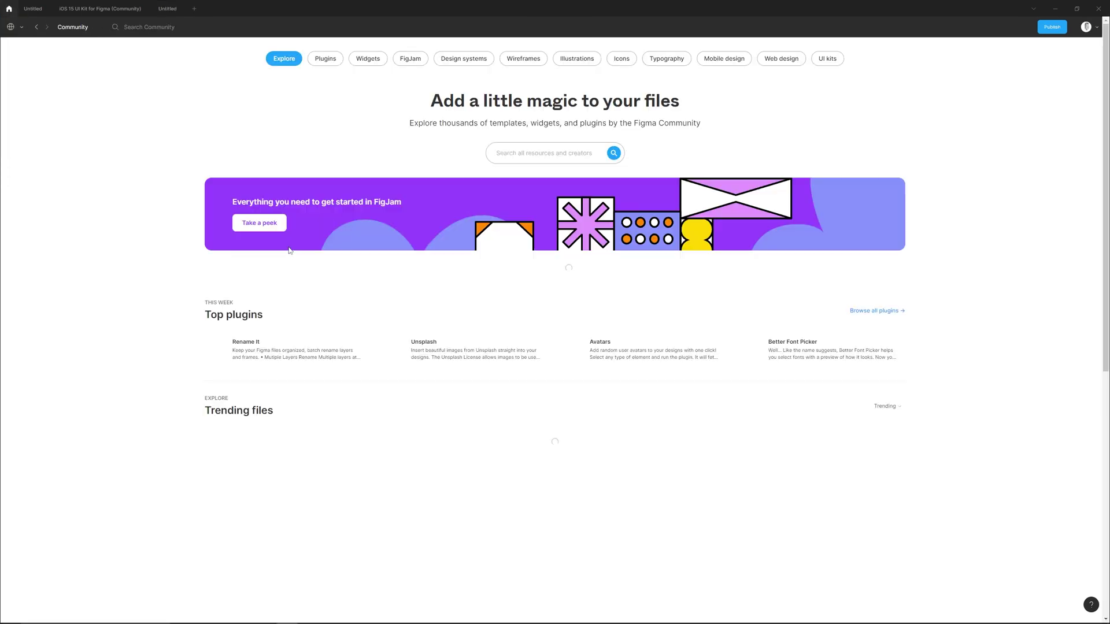
type("ma")
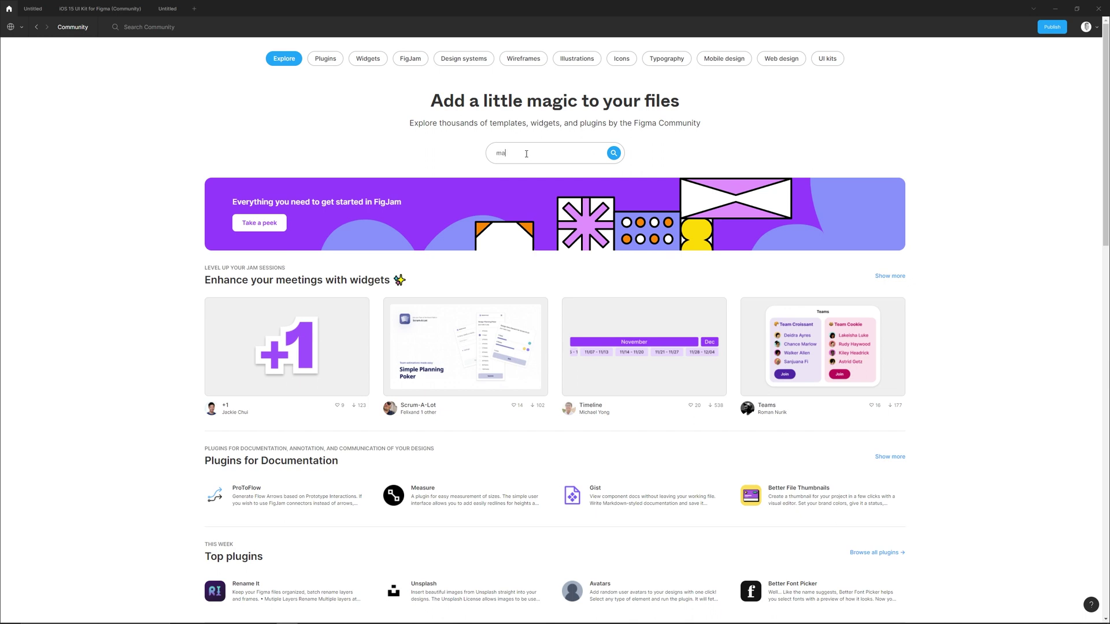
type("psicle")
key("Return")
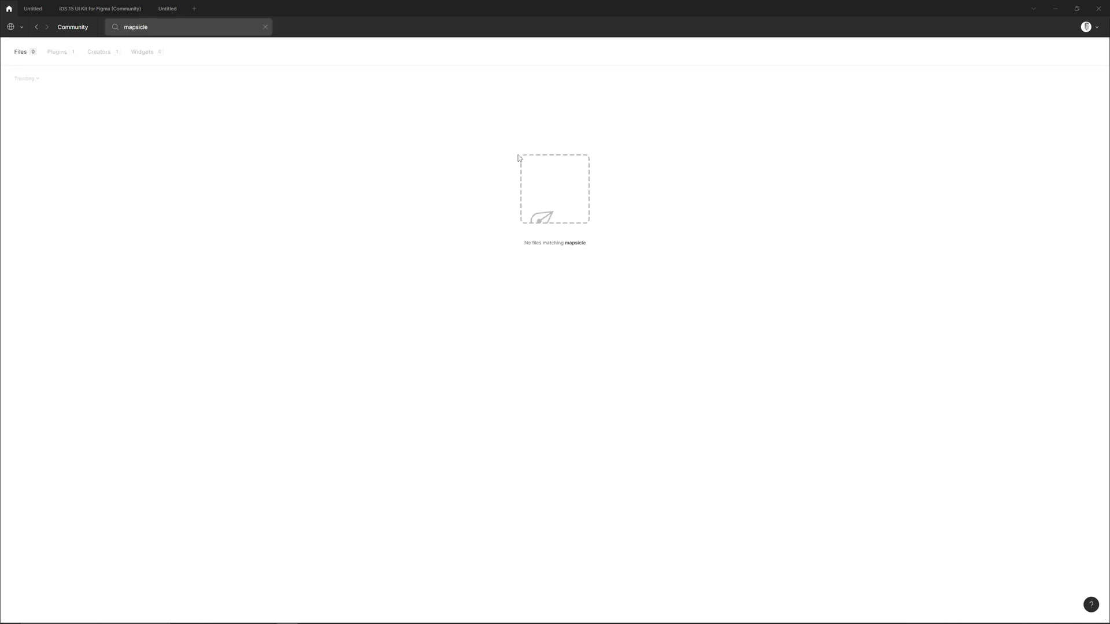
left_click(57, 53)
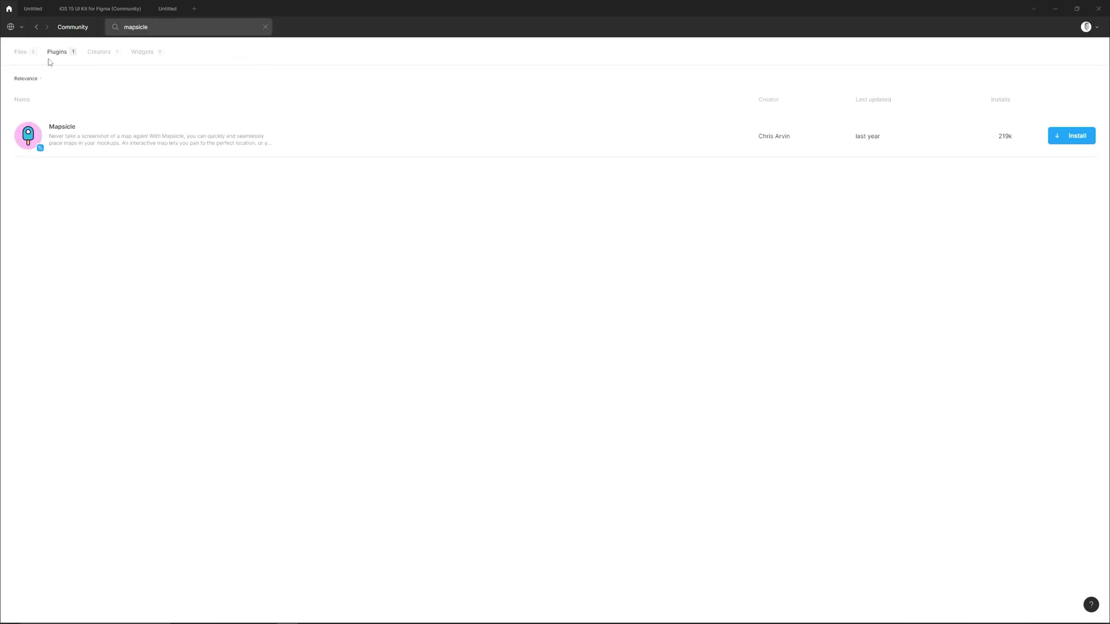
left_click(1067, 140)
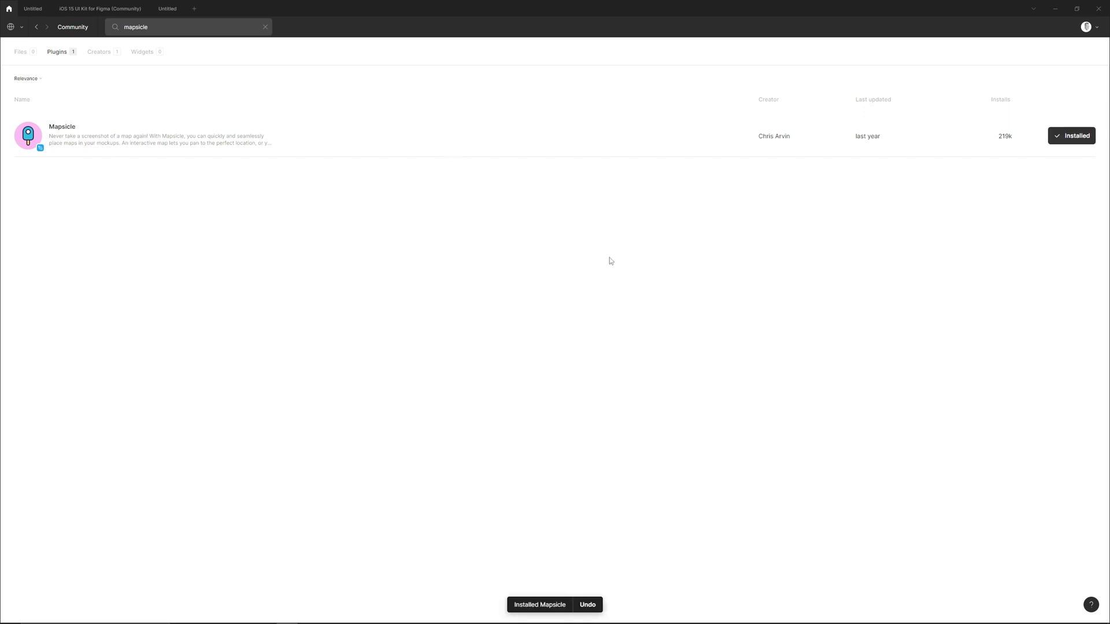
- Return to the design file, open the Mapsicle plugin and move its window up beside the phone frame
left_click(167, 8)
left_click(10, 27)
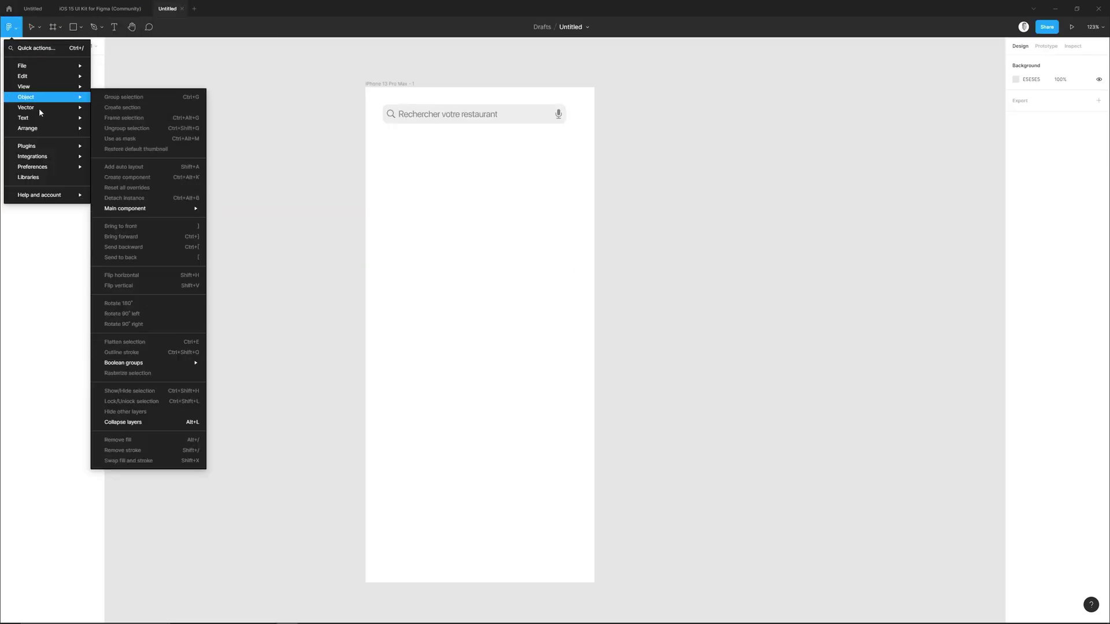
mouse_move(45, 152)
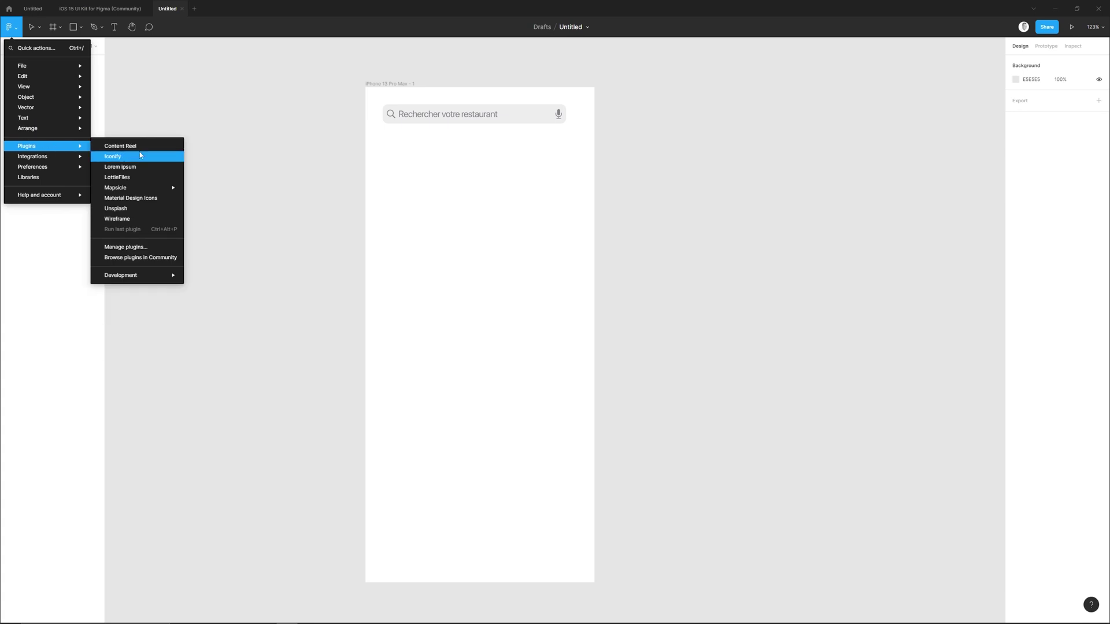
mouse_move(127, 191)
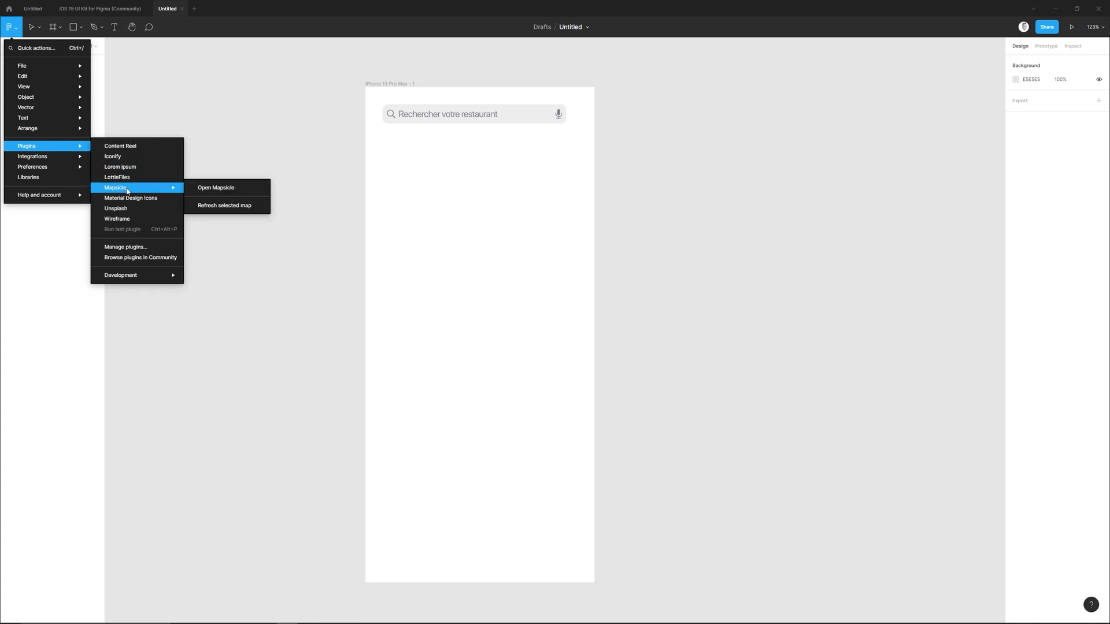
left_click(229, 192)
left_click_drag(493, 220, 642, 129)
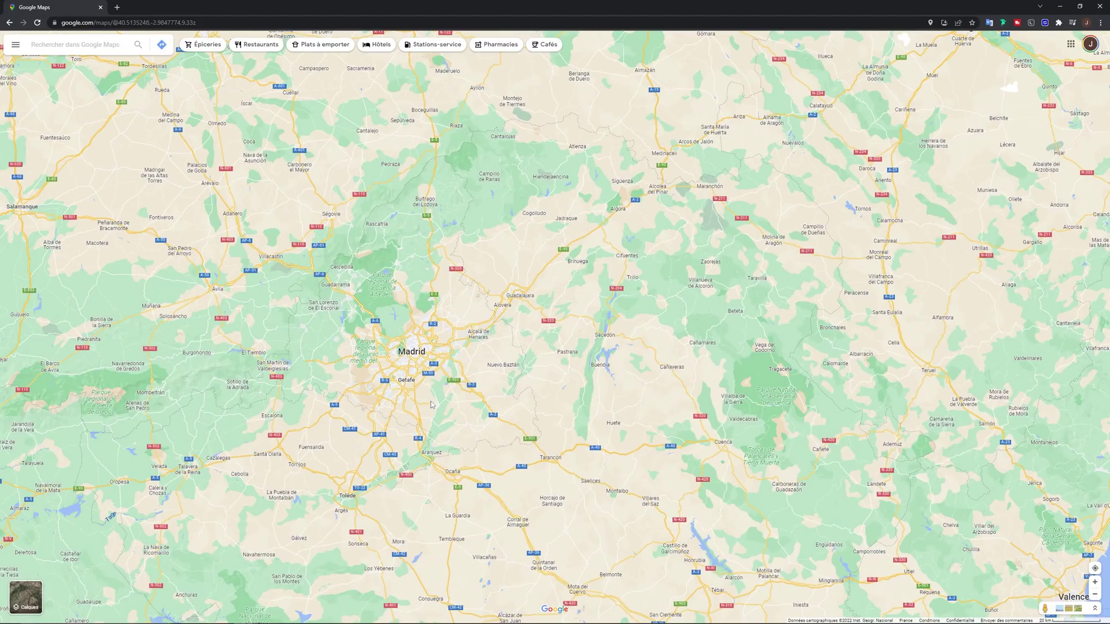
- In Google Maps, copy the coordinates of Plaza Mayor in central Madrid
scroll(432, 402, "up", 5)
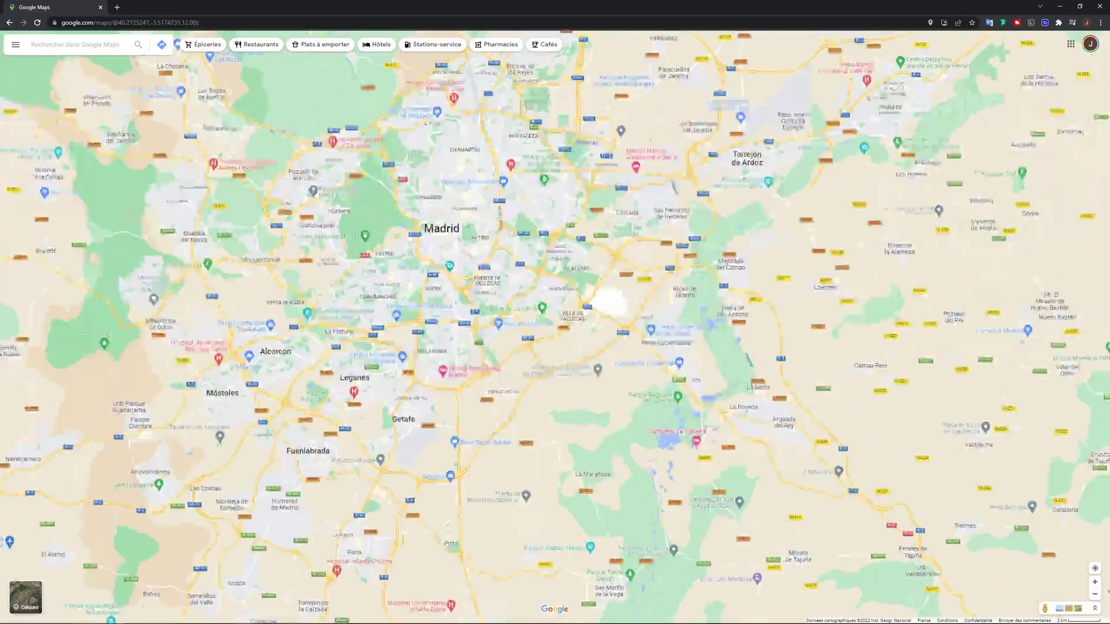
scroll(432, 218, "up", 4)
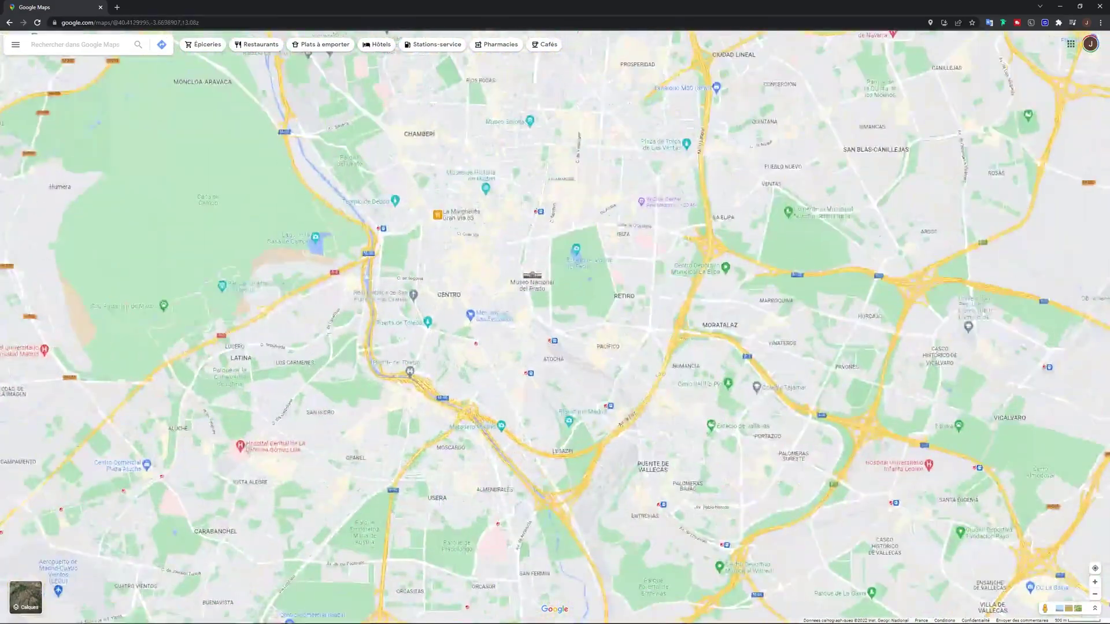
scroll(558, 389, "up", 5)
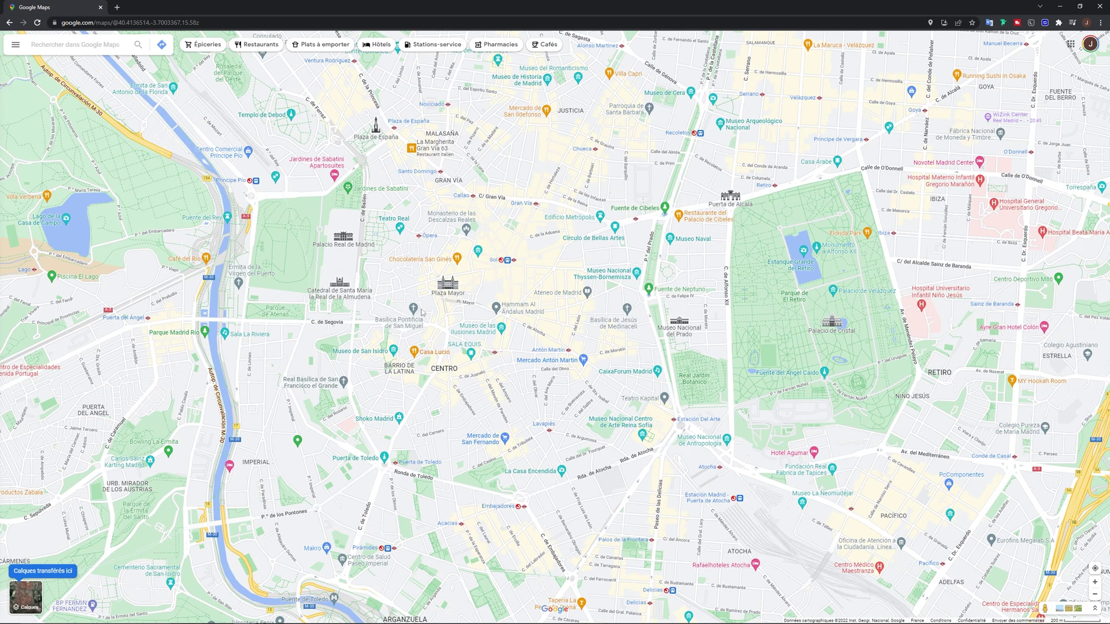
right_click(448, 297)
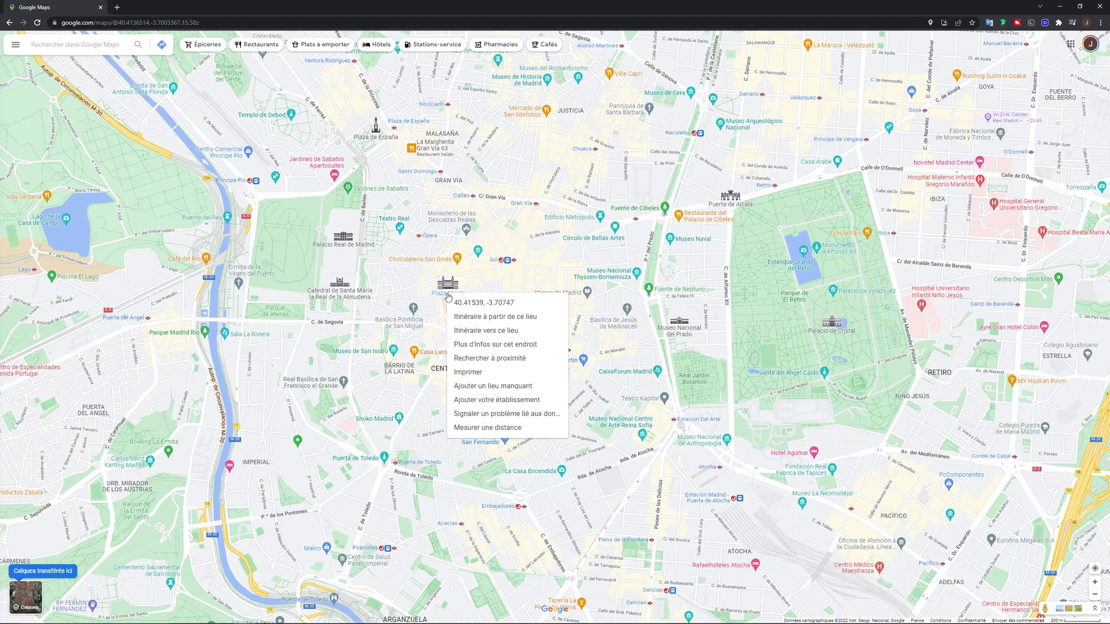
left_click(479, 303)
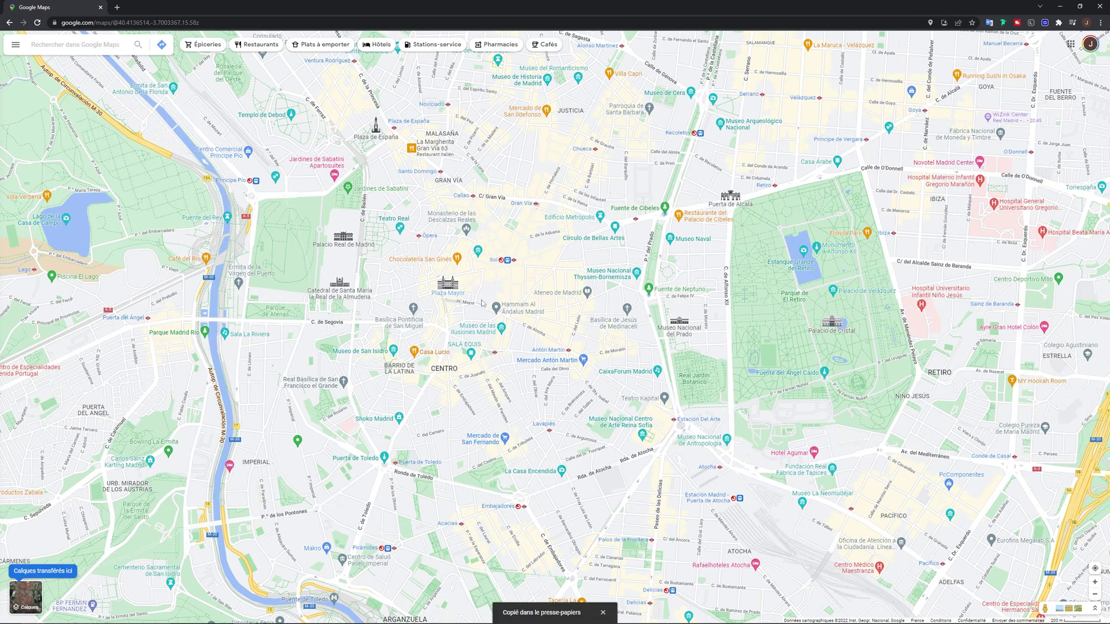
- Switch back to Figma, center the Mapsicle map on the copied coordinates (40.415, -3.707) and set its zoom to 13
key("alt+Tab")
type("40.415304718841, -3.7074686746188217")
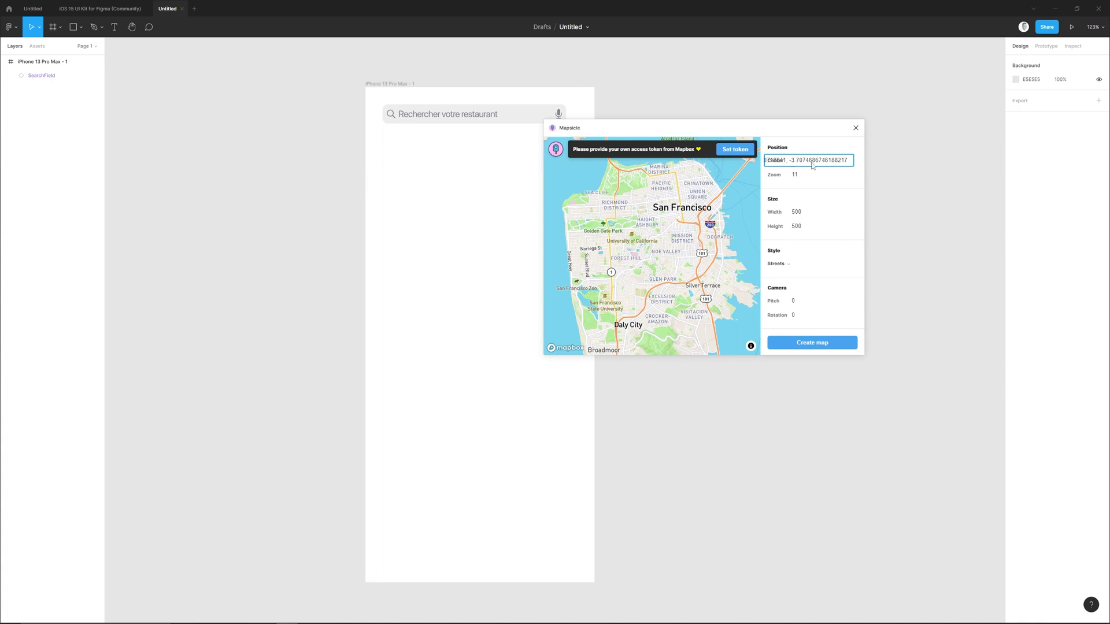
key("Return")
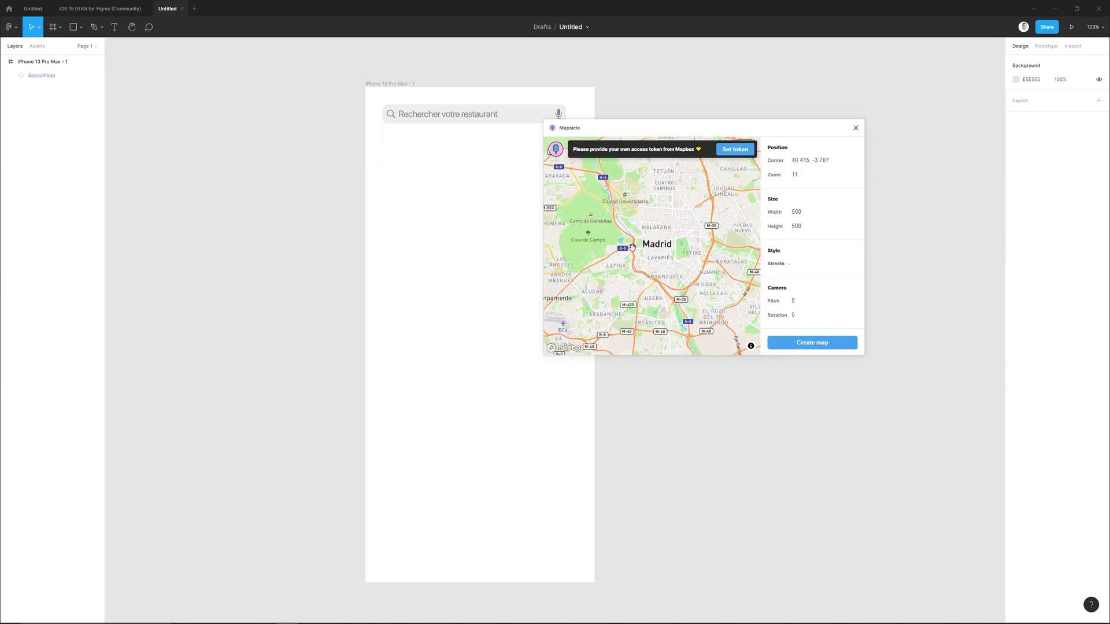
left_click(799, 177)
double_click(794, 179)
type("13")
key("Return")
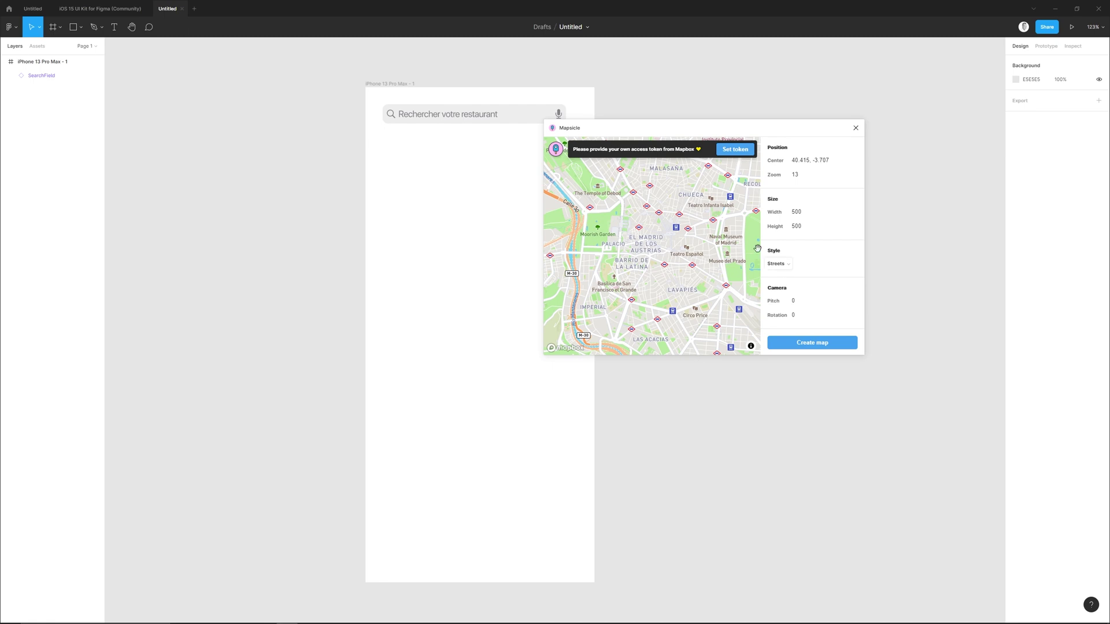
- Set both the width and the height of the Mapsicle map to 1000
left_click(798, 214)
left_click_drag(797, 216, 792, 211)
left_click(797, 228)
key("ctrl+a")
type("1000")
key("Return")
- Preview the Outdoors, Light, Dark, Satellite and Satellite + Streets map styles, and return the style to Streets
left_click(789, 268)
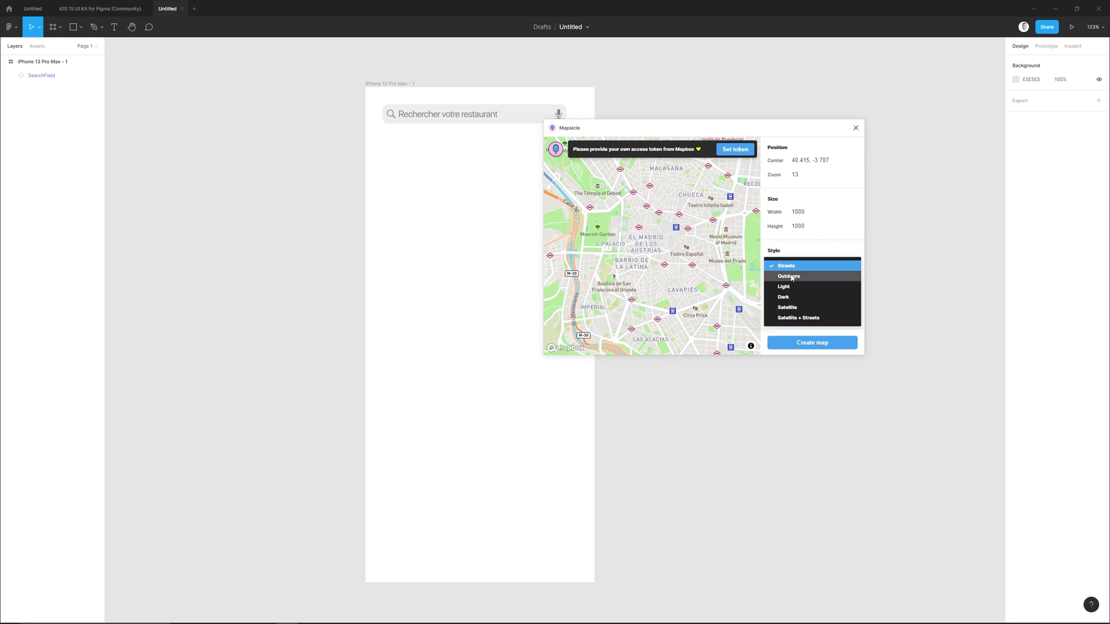
left_click(800, 279)
left_click(794, 265)
left_click(784, 287)
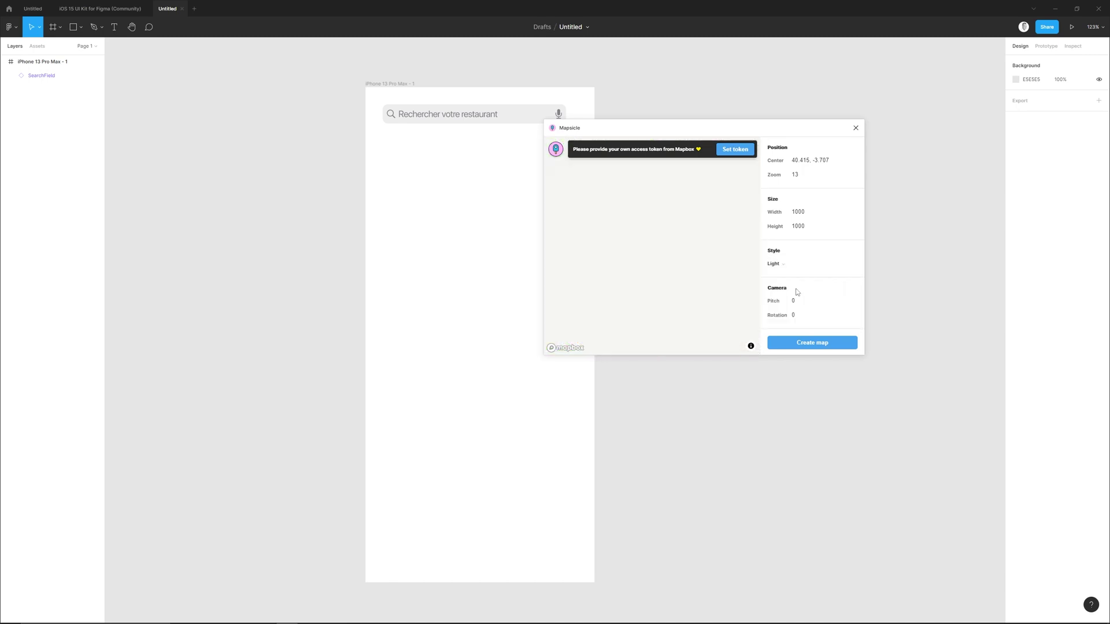
left_click(792, 266)
left_click(789, 298)
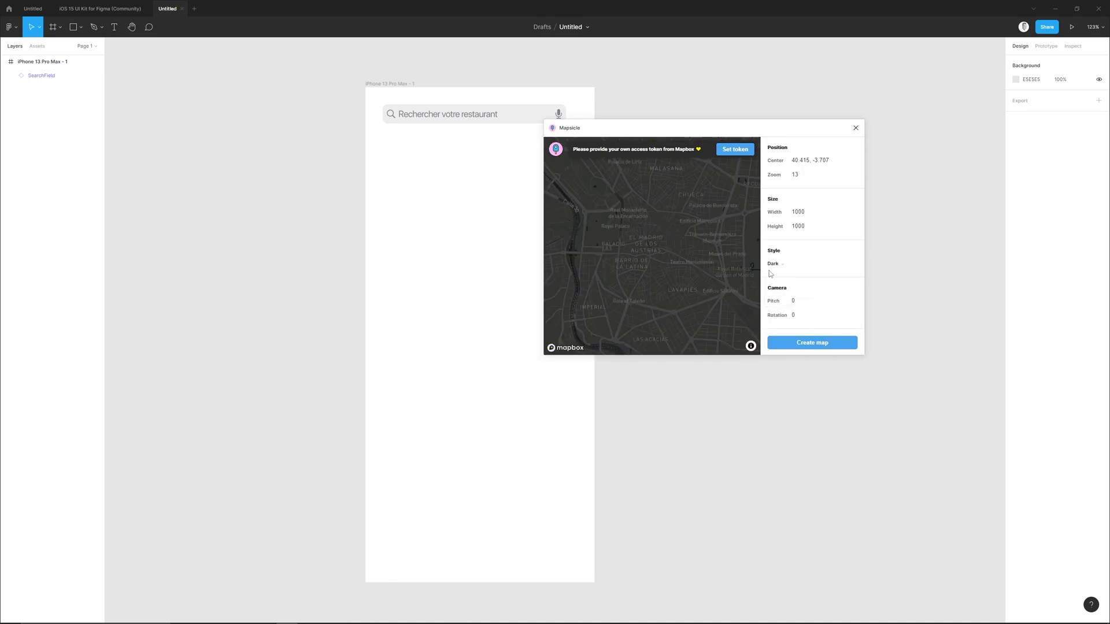
left_click(792, 266)
left_click(788, 307)
left_click(792, 266)
left_click(799, 318)
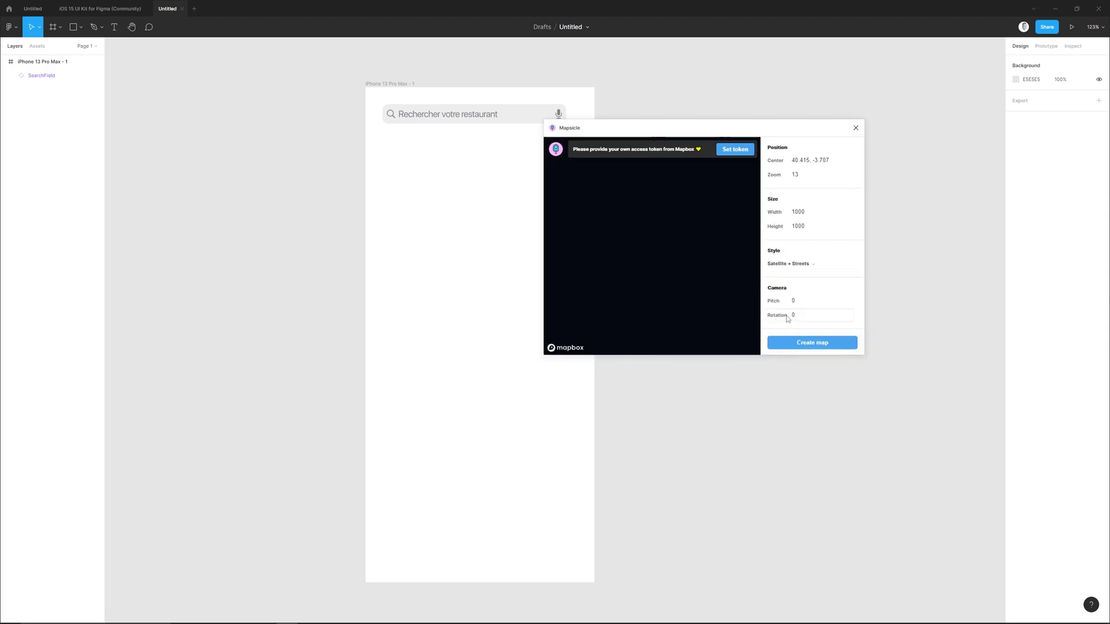
left_click(814, 267)
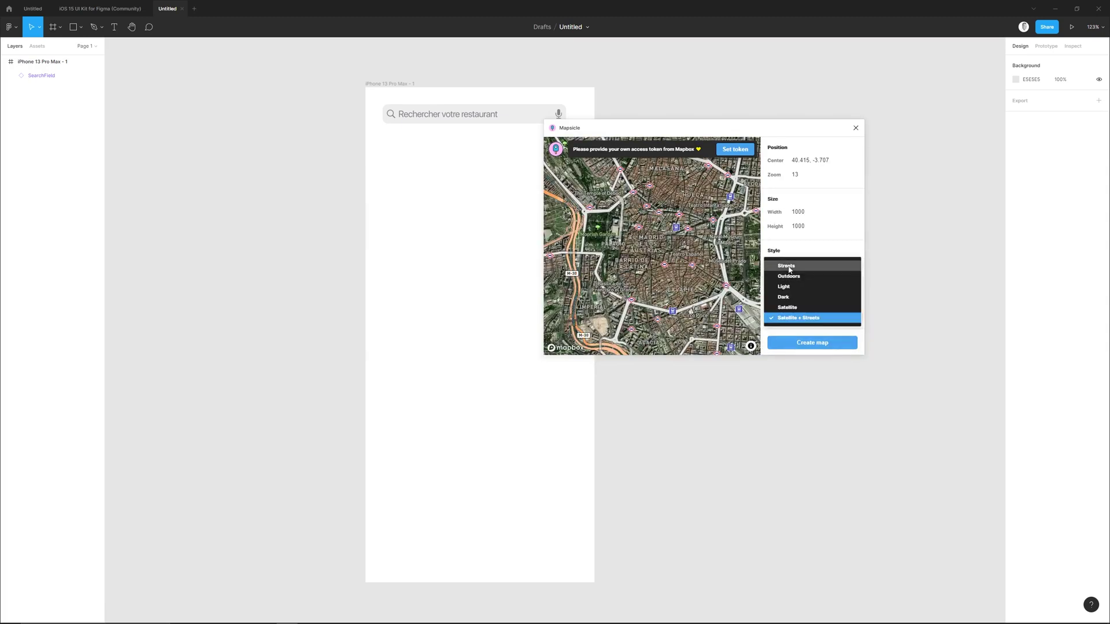
left_click(789, 265)
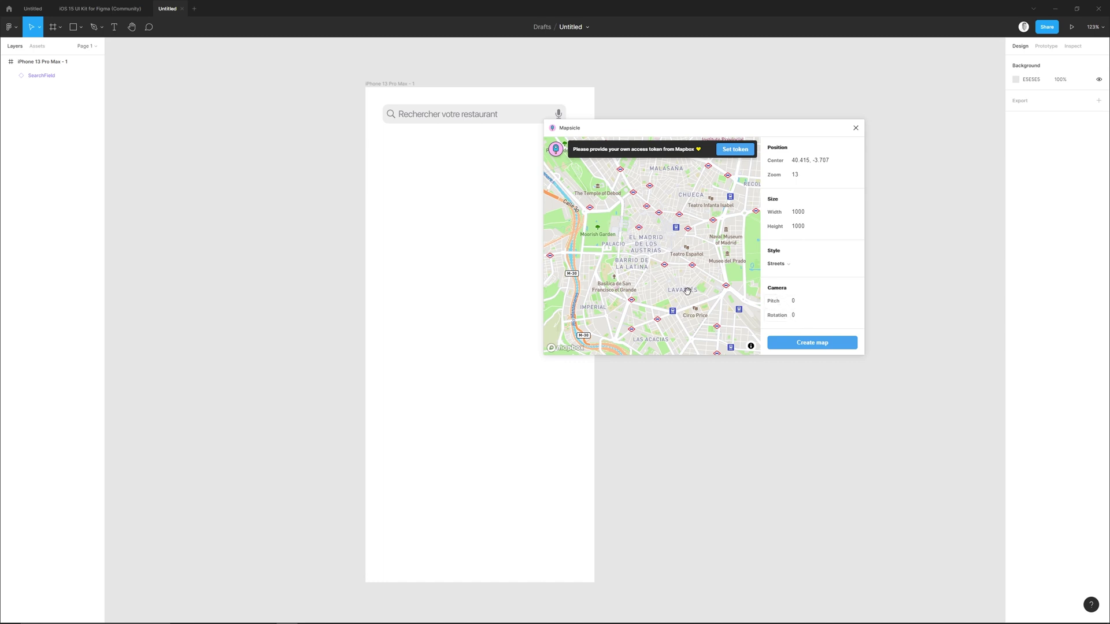
- Create the Streets map and place it inside the iPhone 13 Pro Max - 1 frame at X 0, Y 0
left_click(818, 343)
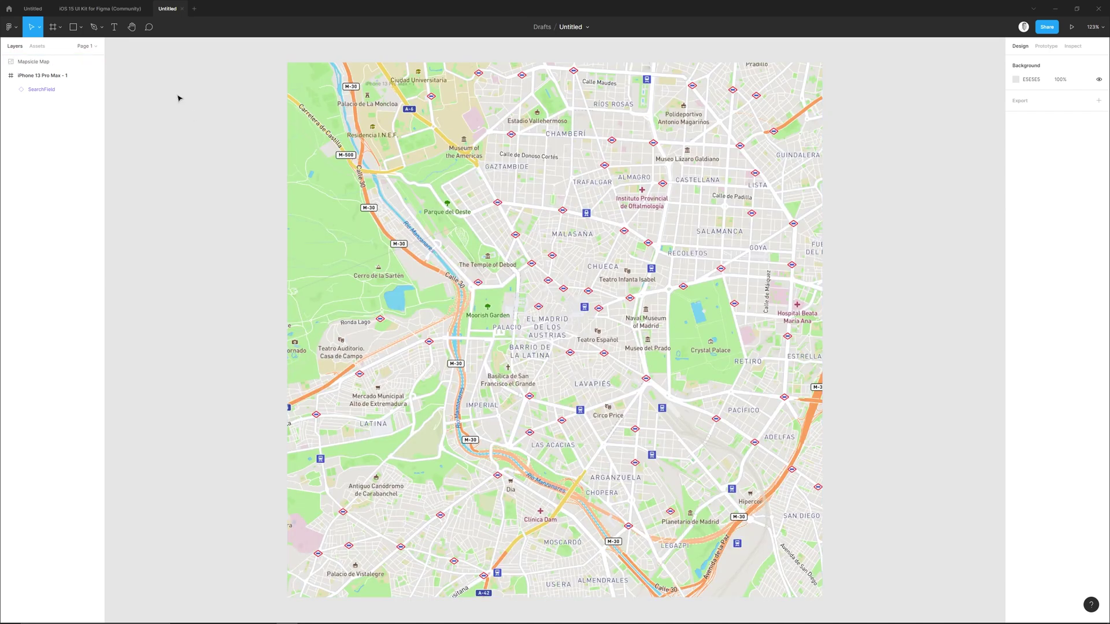
left_click_drag(347, 314, 696, 295)
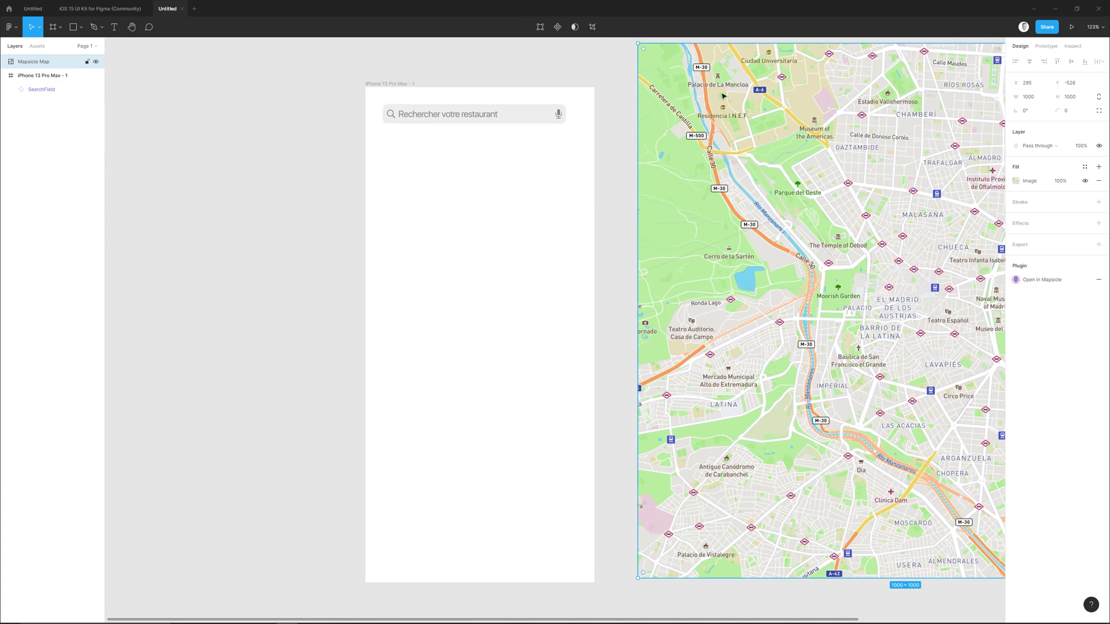
left_click_drag(723, 96, 452, 141)
scroll(546, 315, "down", 2)
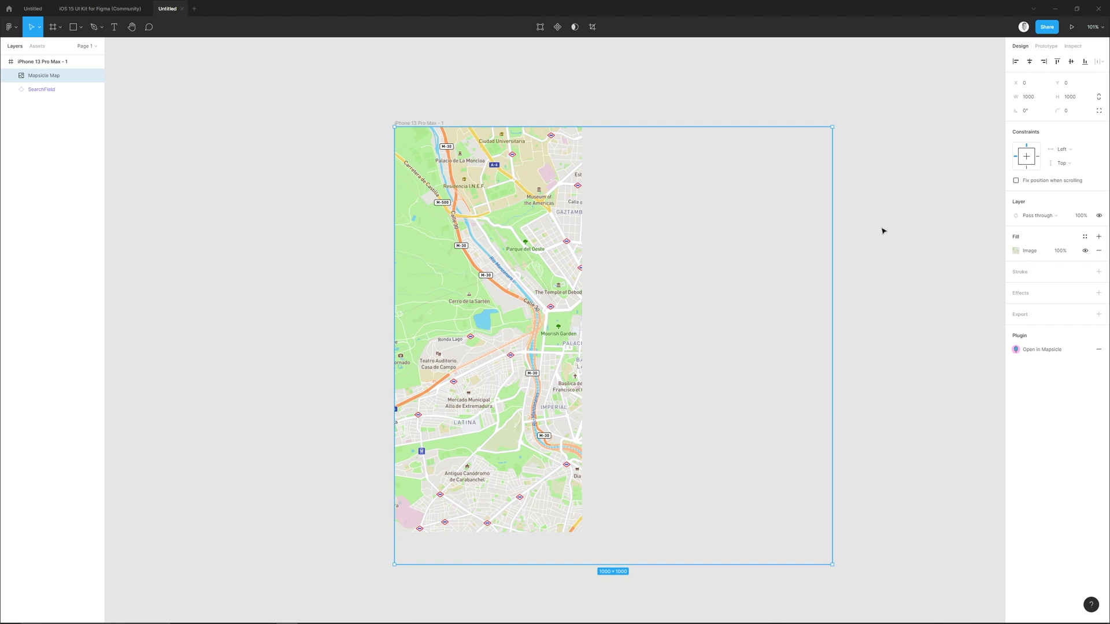
- With the phone frame's content clipping turned off, center the map on it horizontally and vertically, and turn clipping back on
left_click(67, 67)
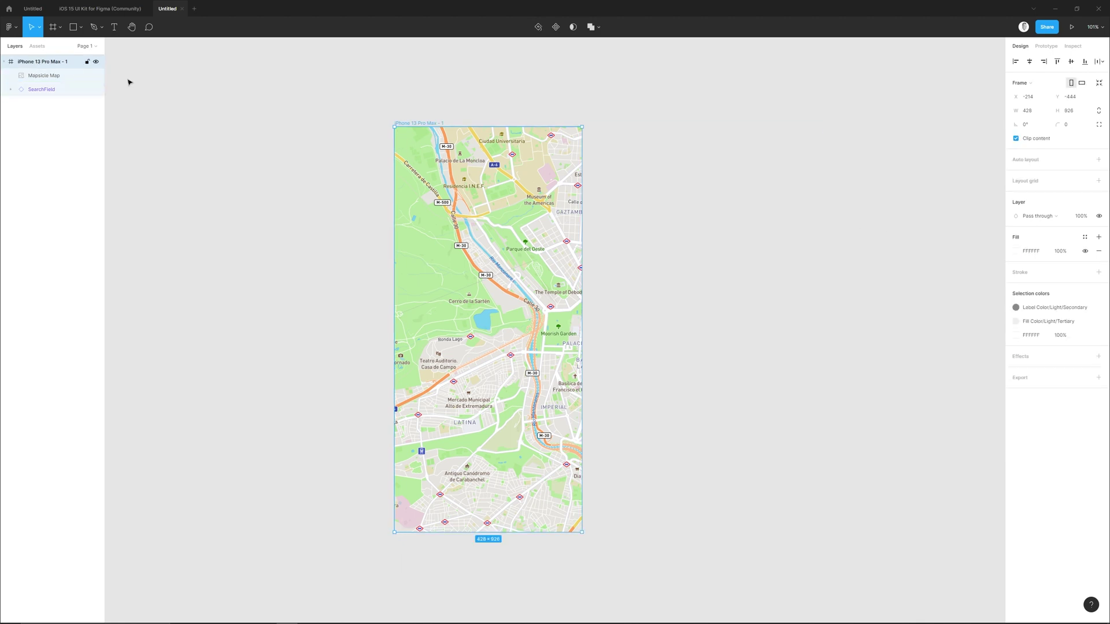
left_click(1016, 138)
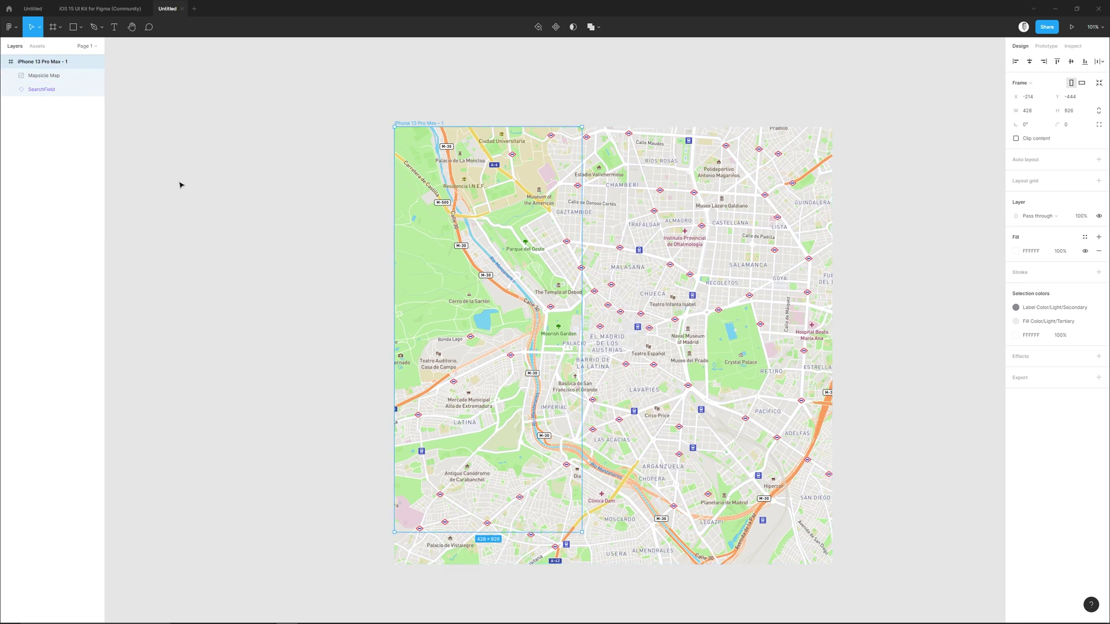
left_click(767, 223)
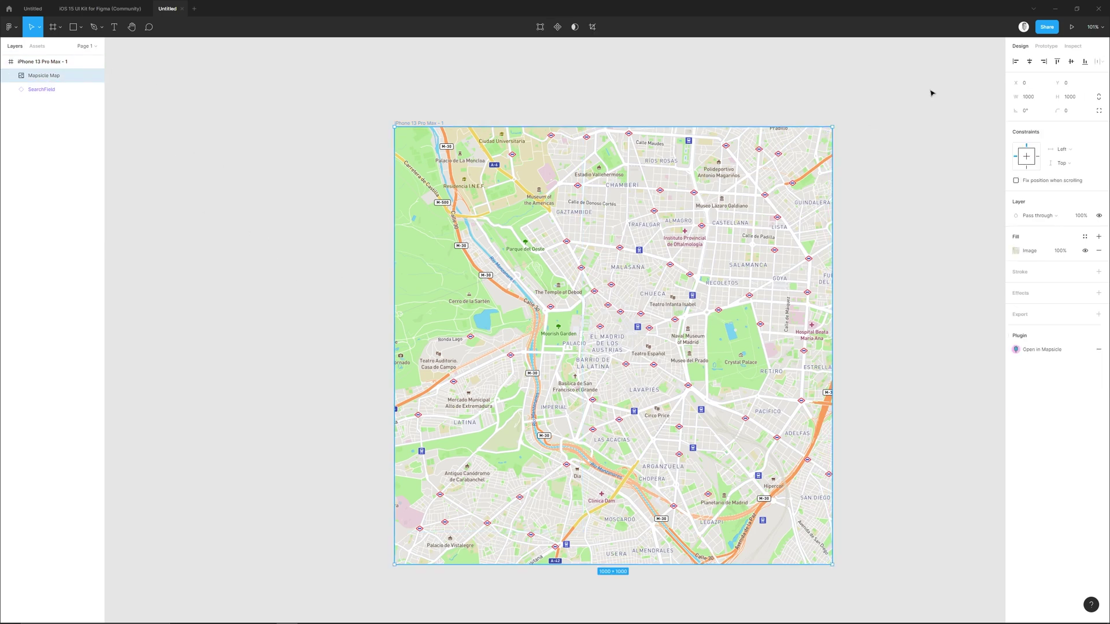
left_click(1029, 61)
left_click(1072, 62)
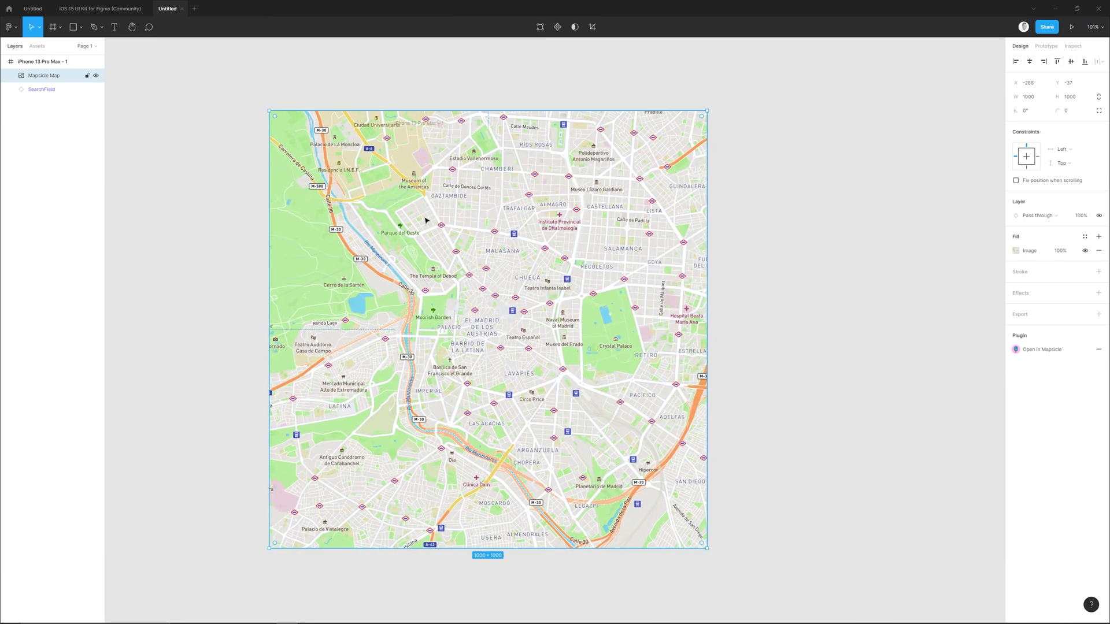
left_click(14, 59)
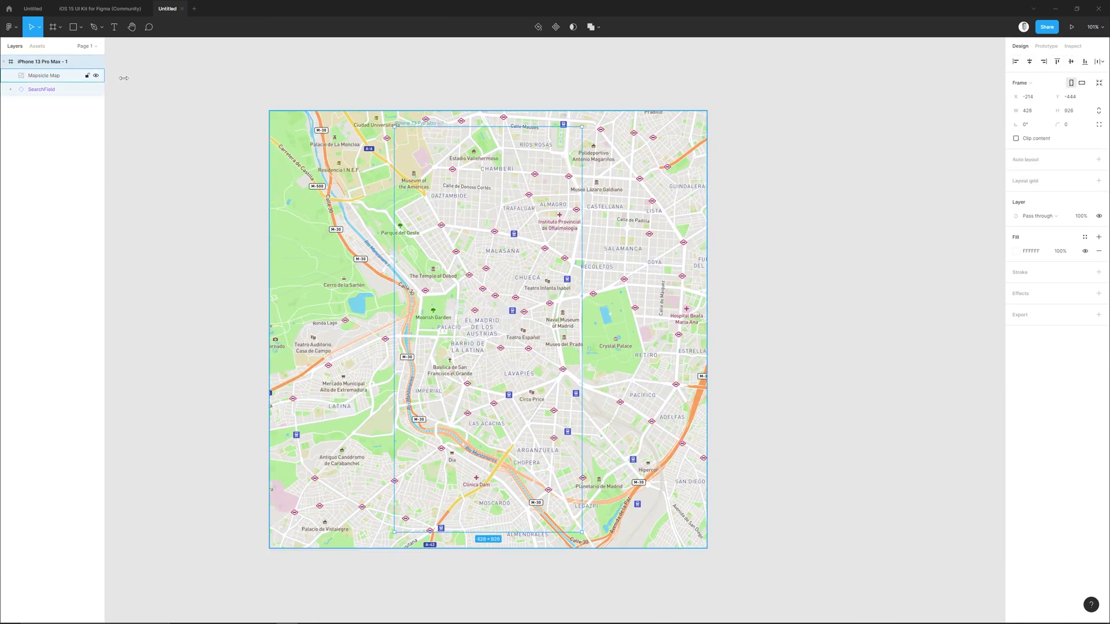
left_click(1017, 139)
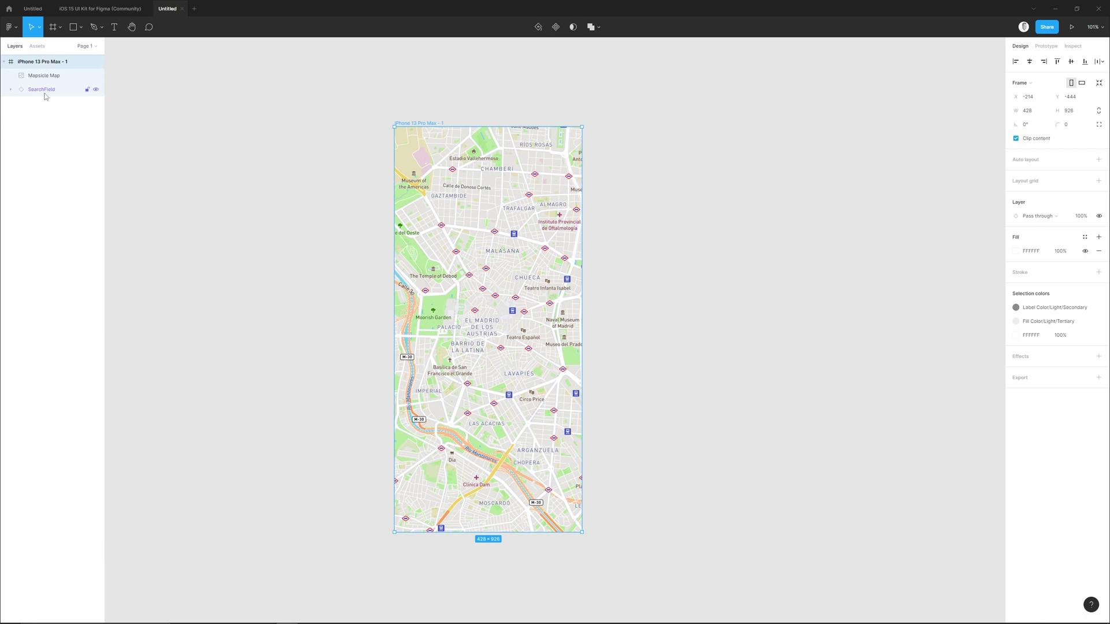
- Bring the SearchField above the map in the layer order, center it horizontally and place it near the phone frame's upper edge at Y 25
left_click_drag(42, 86, 42, 70)
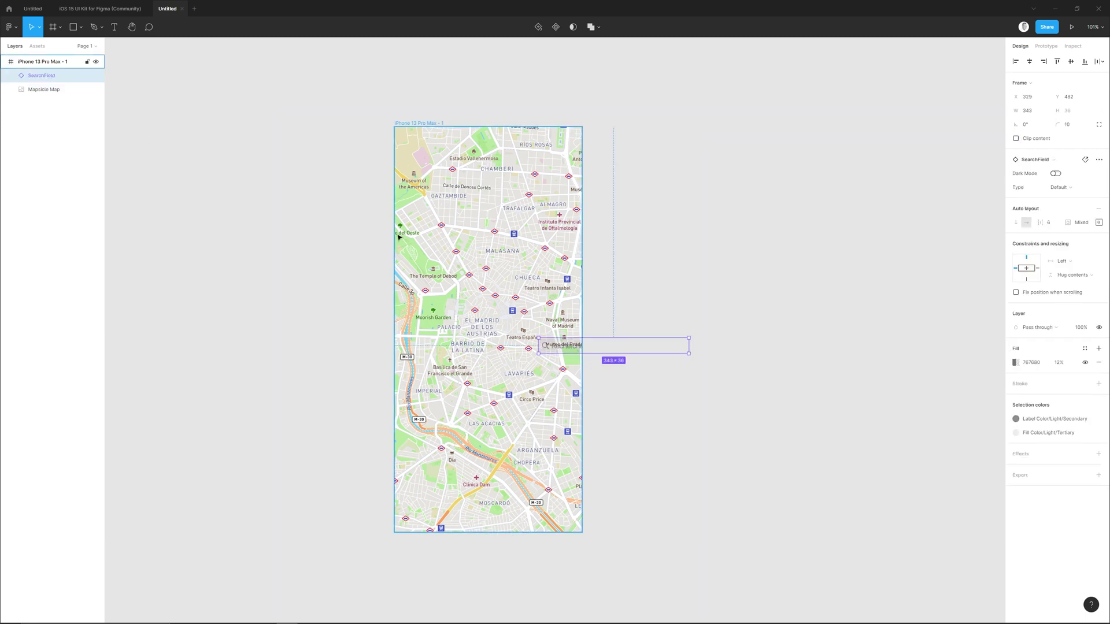
left_click(1030, 62)
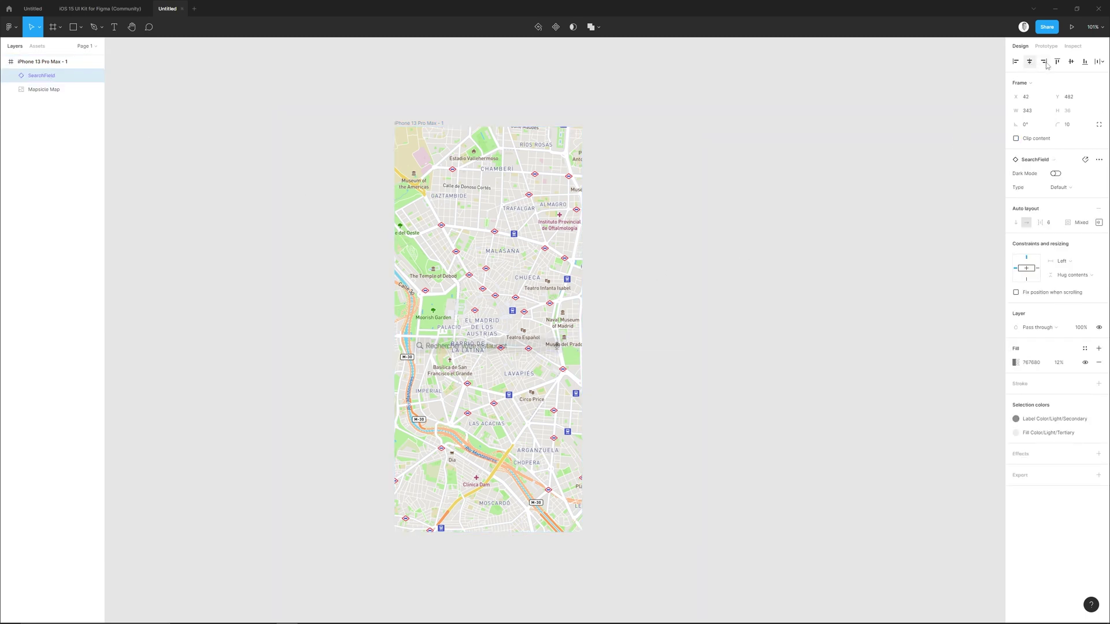
left_click(1072, 62)
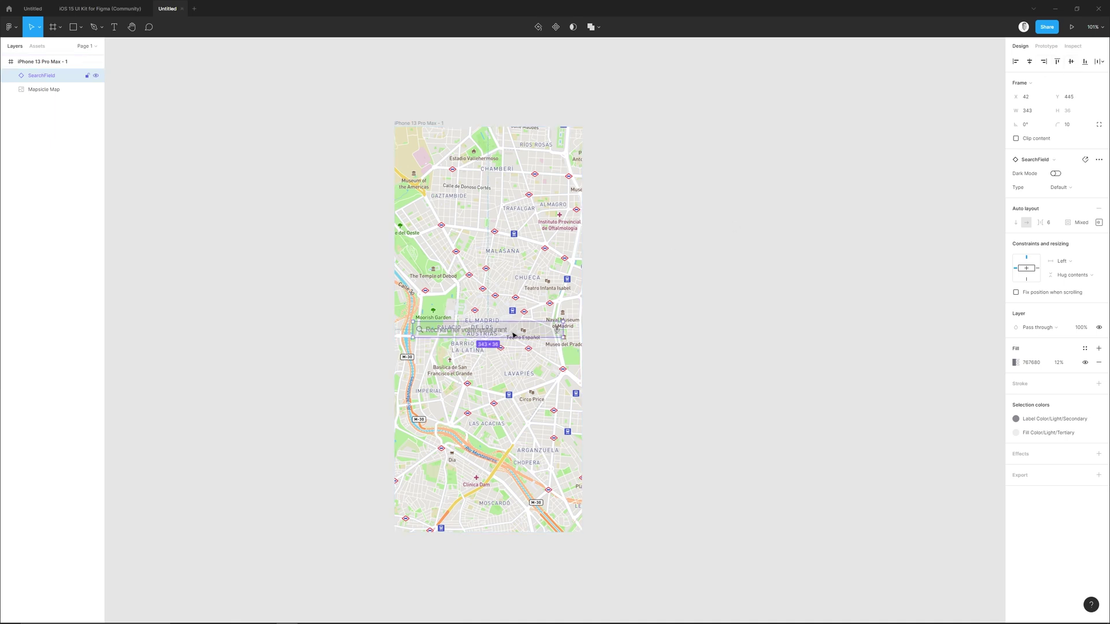
left_click_drag(514, 333, 514, 150)
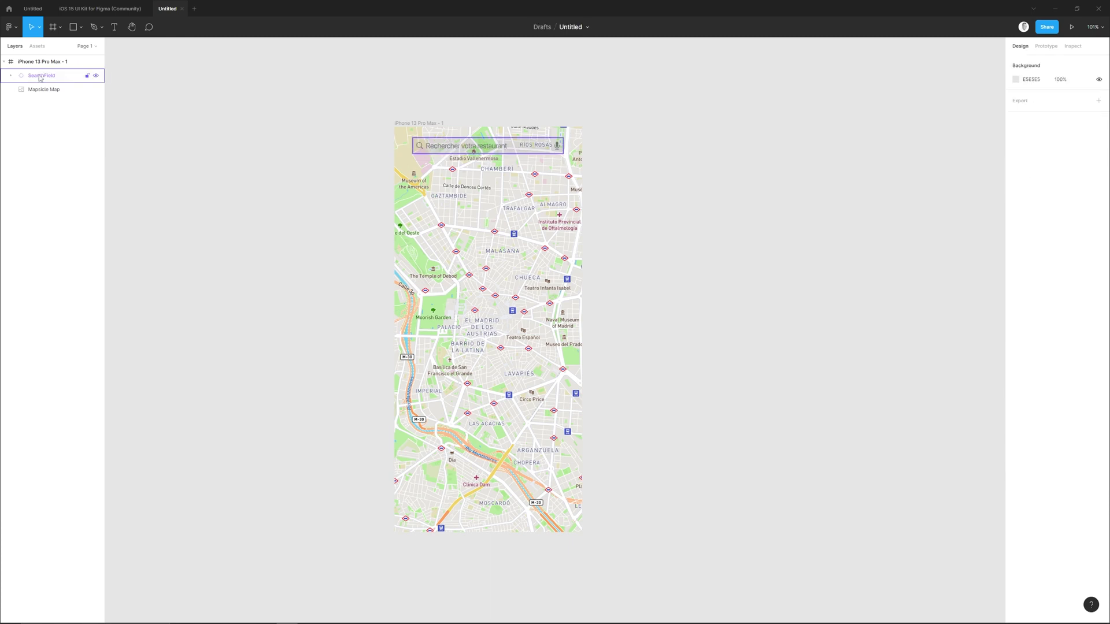
- Set the background fill of the search field to white (FFFFFF)
left_click(10, 76)
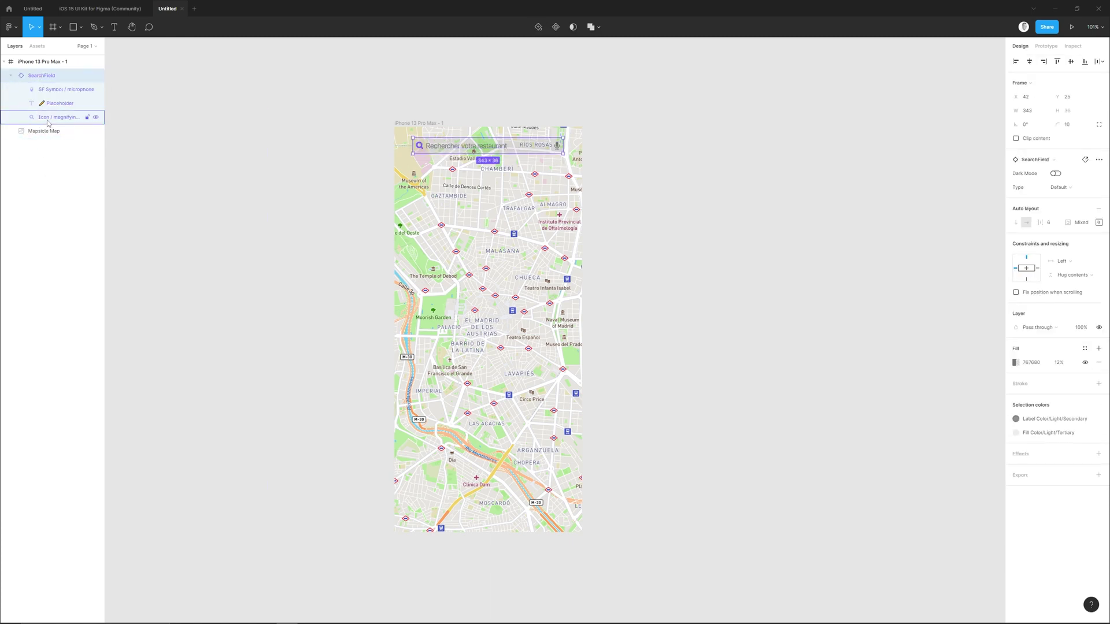
left_click(1016, 362)
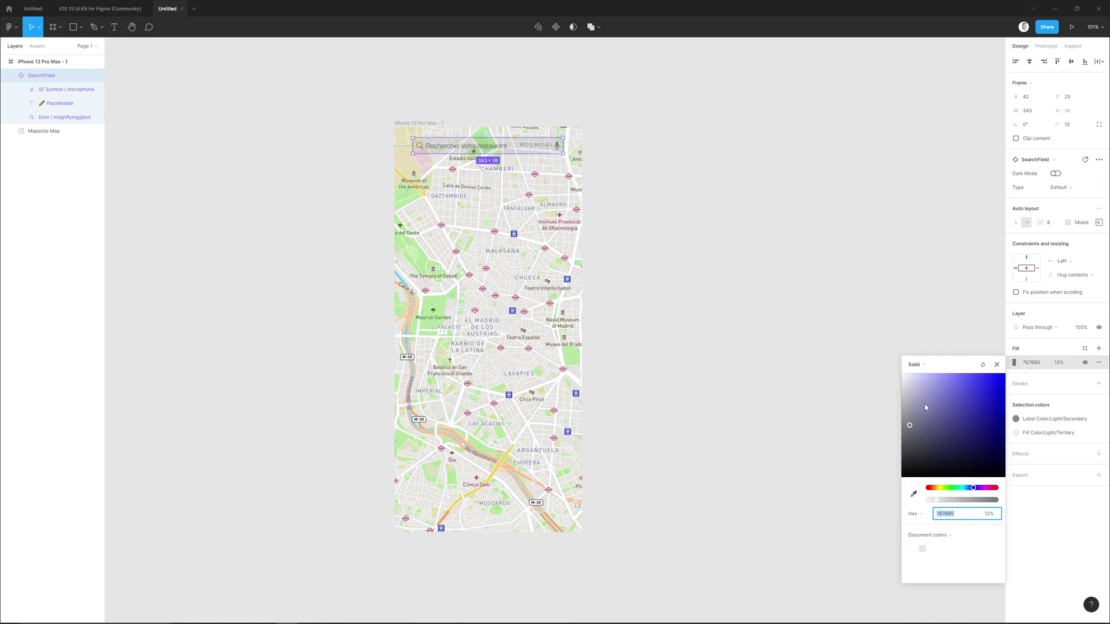
left_click(646, 250)
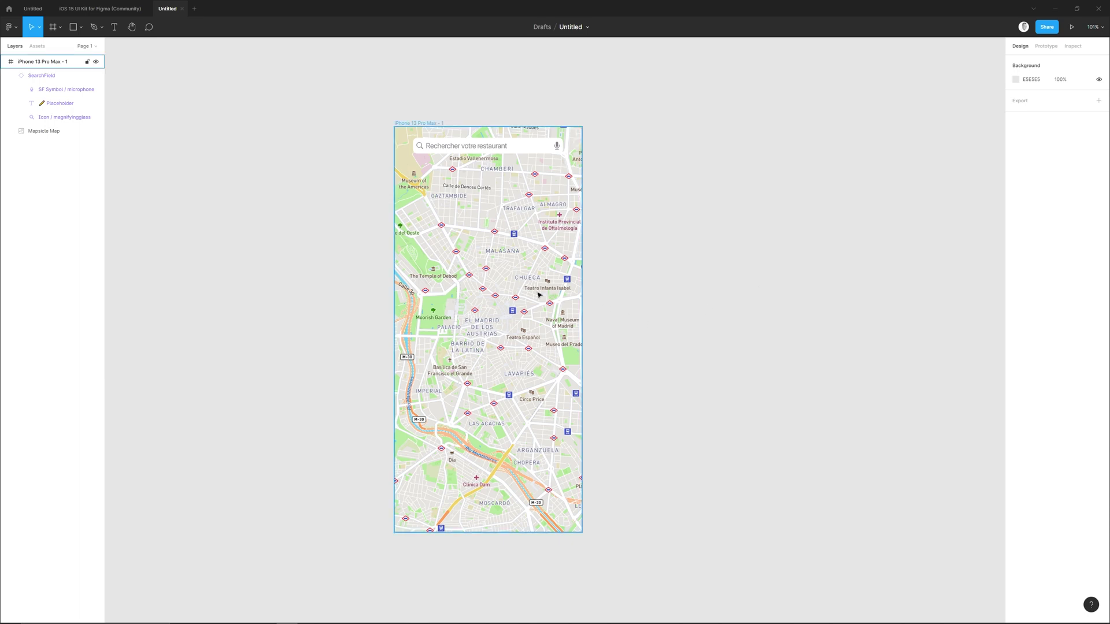
- Group the Mapsicle map on its own, convert the group to a frame and rename it "map"
left_click(517, 320)
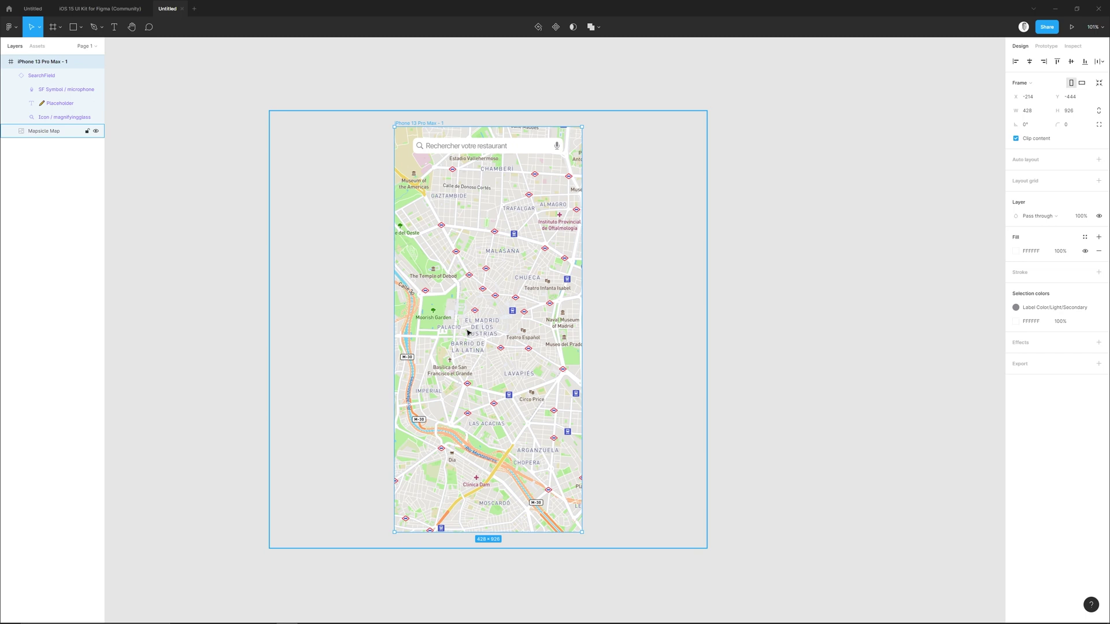
left_click(68, 132)
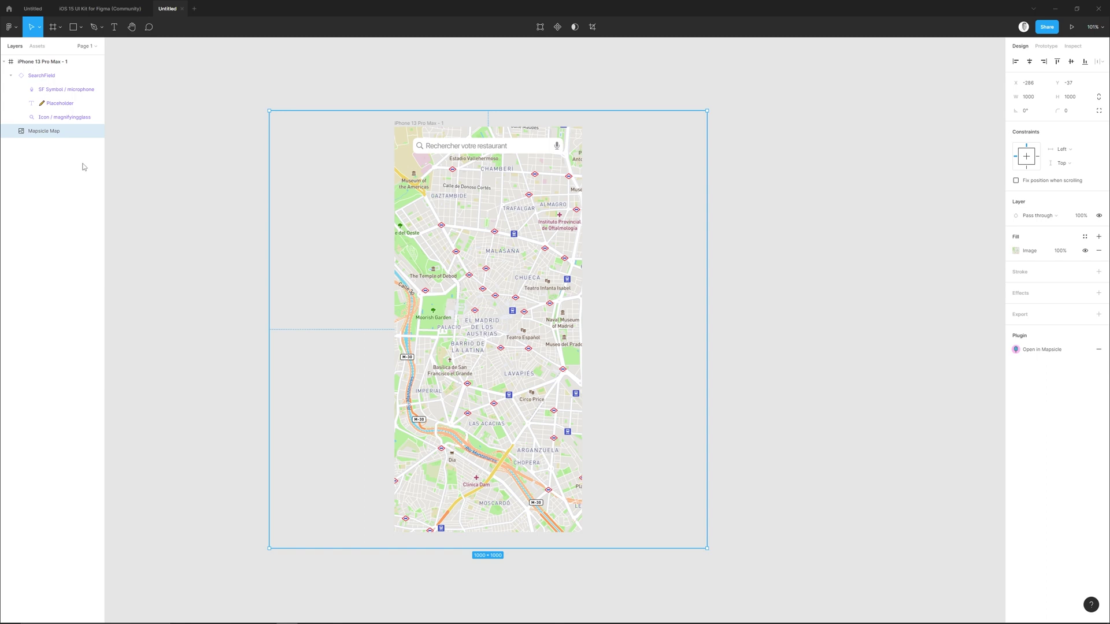
key("ctrl+g")
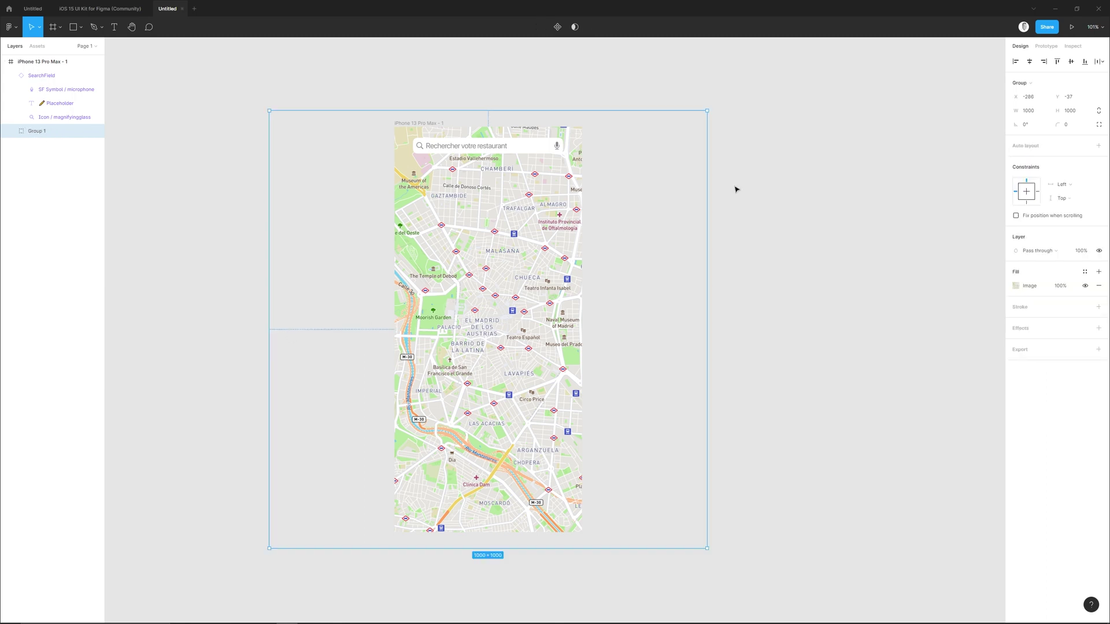
left_click(1027, 84)
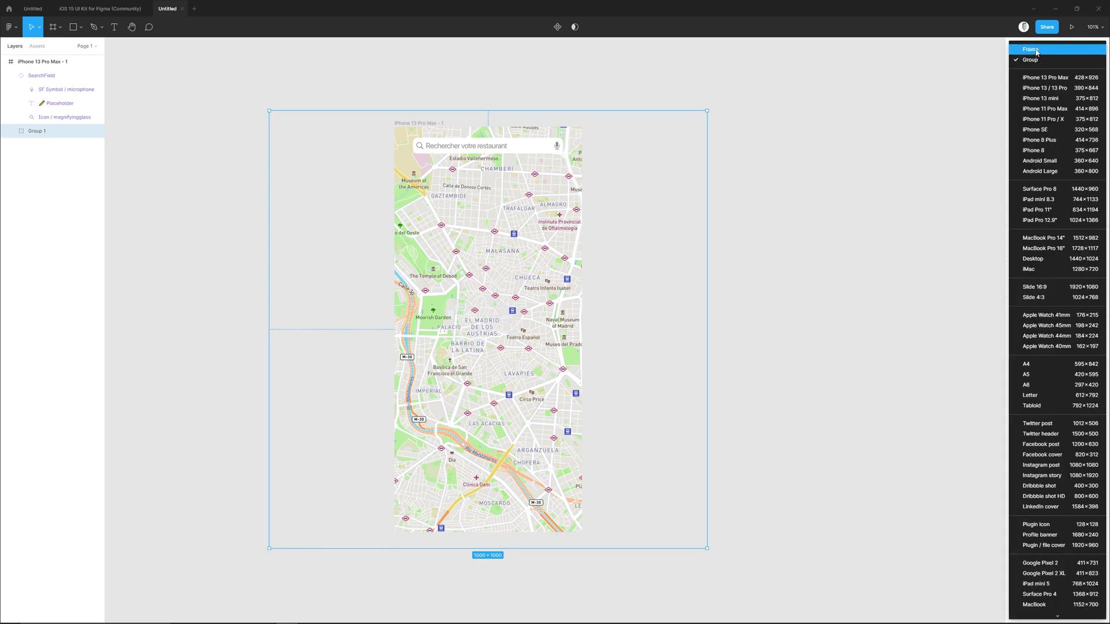
left_click(1037, 53)
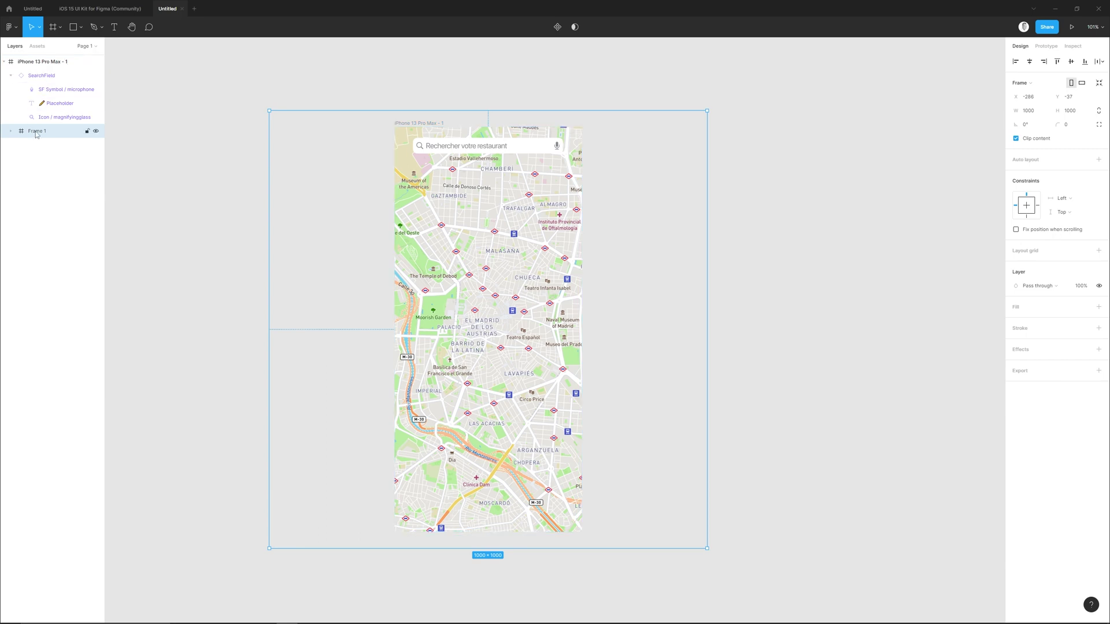
double_click(36, 132)
type("map")
key("Return")
- Resize the map frame to 428 × 926 to match the phone frame and center it horizontally and vertically
left_click(45, 61)
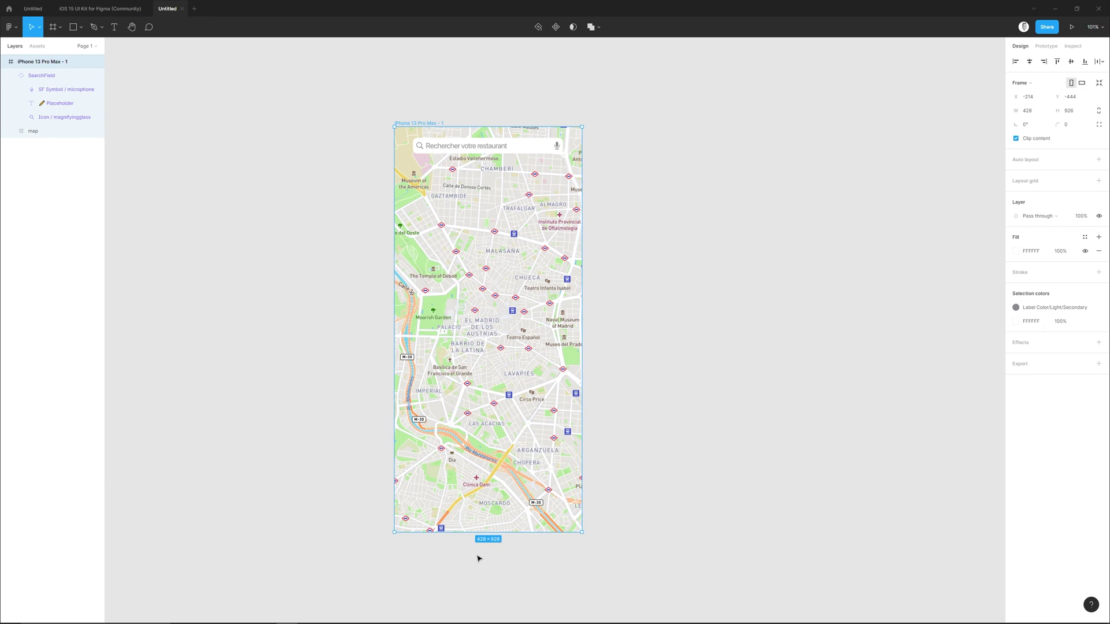
left_click(401, 537)
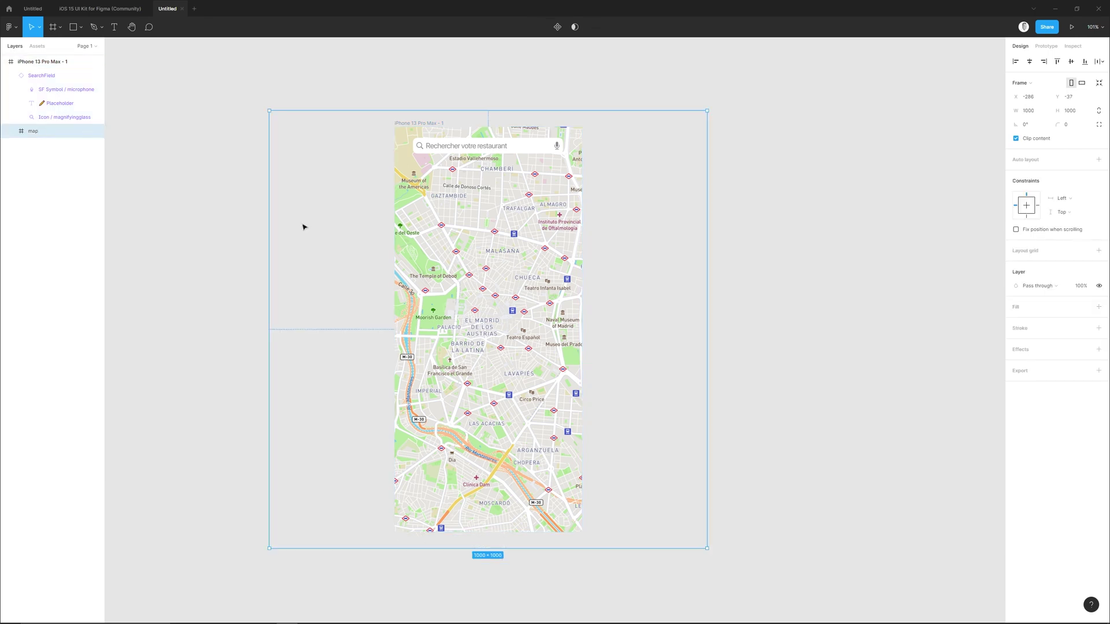
left_click(1029, 114)
type("428")
left_click(1068, 113)
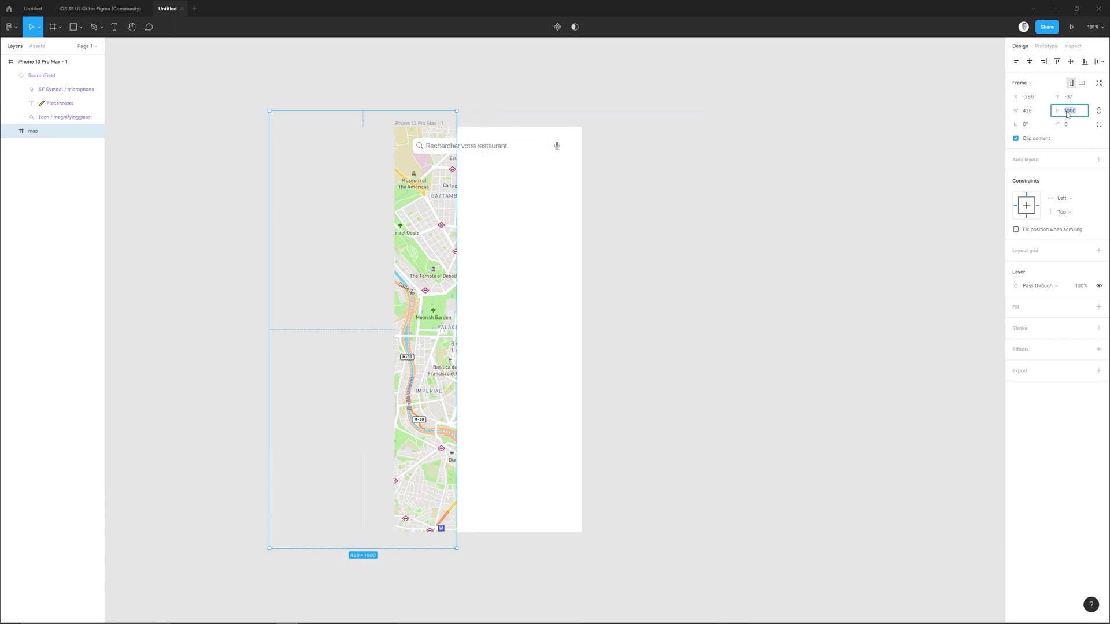
key("Return")
left_click(1030, 61)
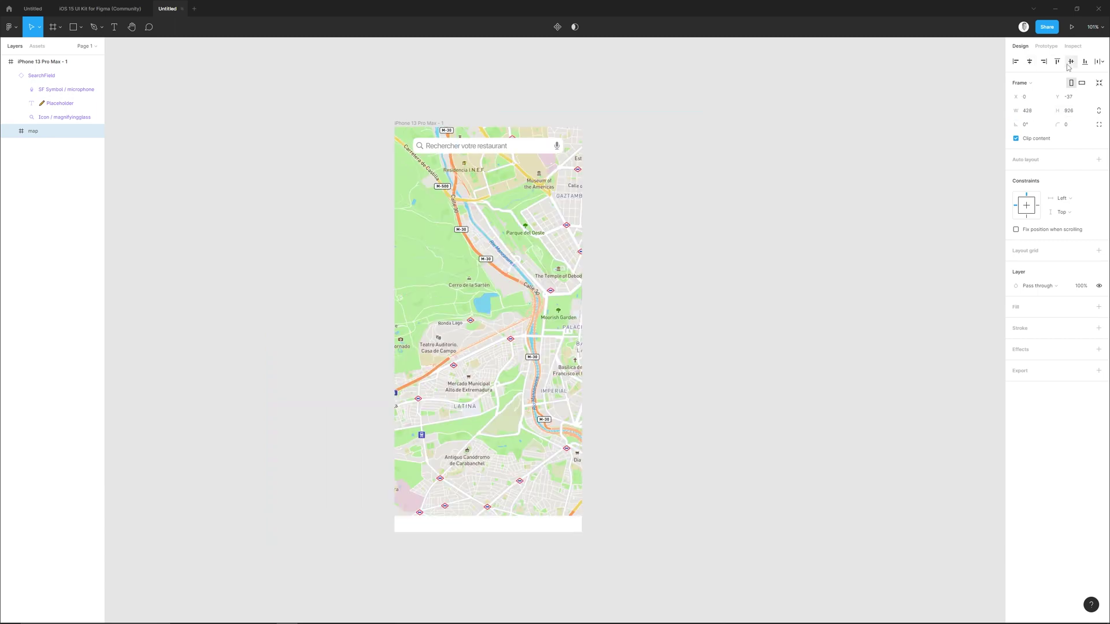
left_click(1071, 62)
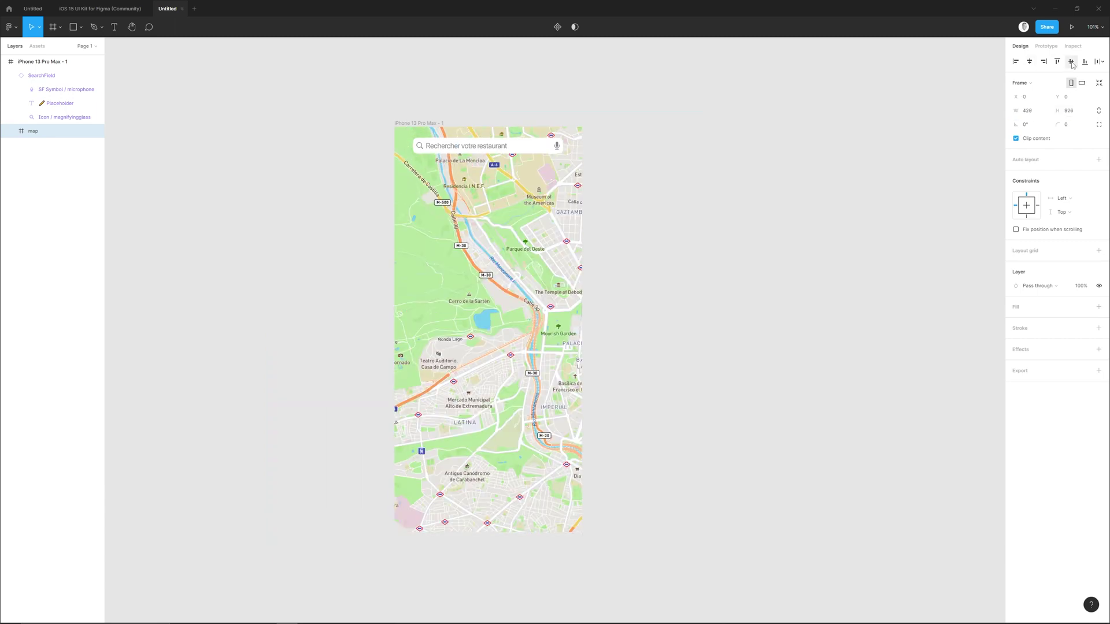
- Center the map image within the map frame at X -286, Y -37, and select the map frame
double_click(526, 264)
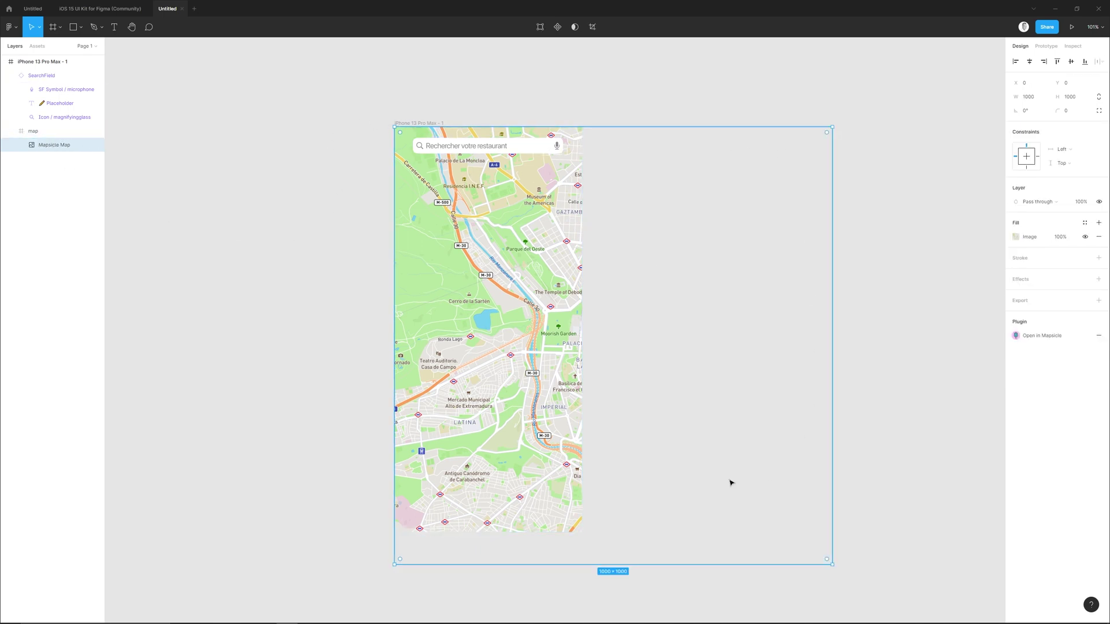
left_click_drag(822, 222, 696, 207)
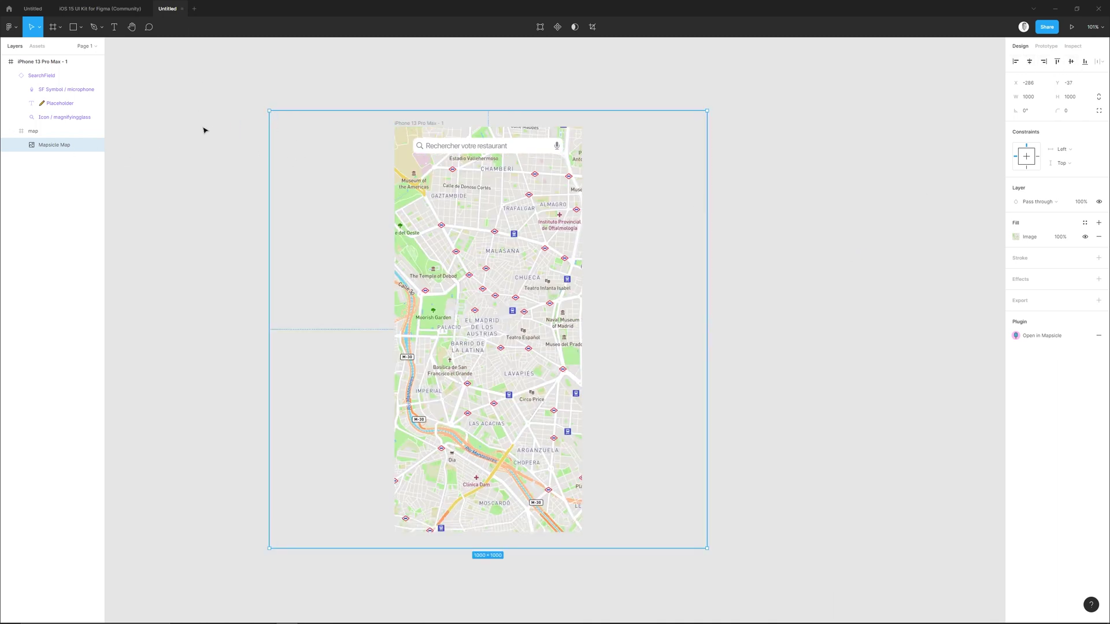
left_click(39, 132)
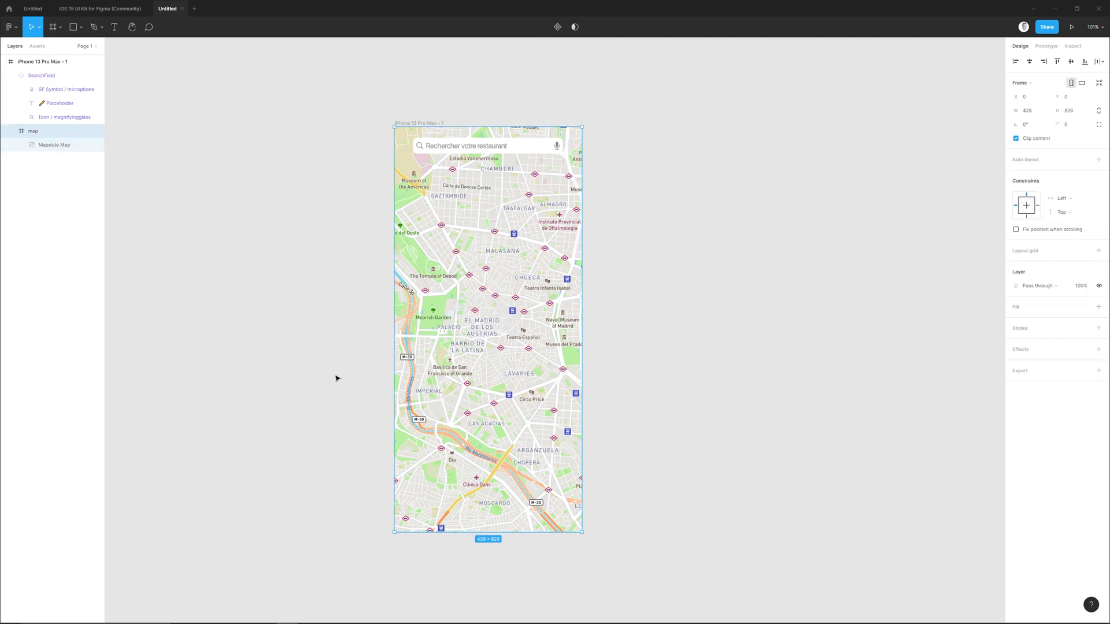
- Turn off content clipping on the iPhone 13 Pro Max frame to show the whole map outside the screen area
left_click(418, 123)
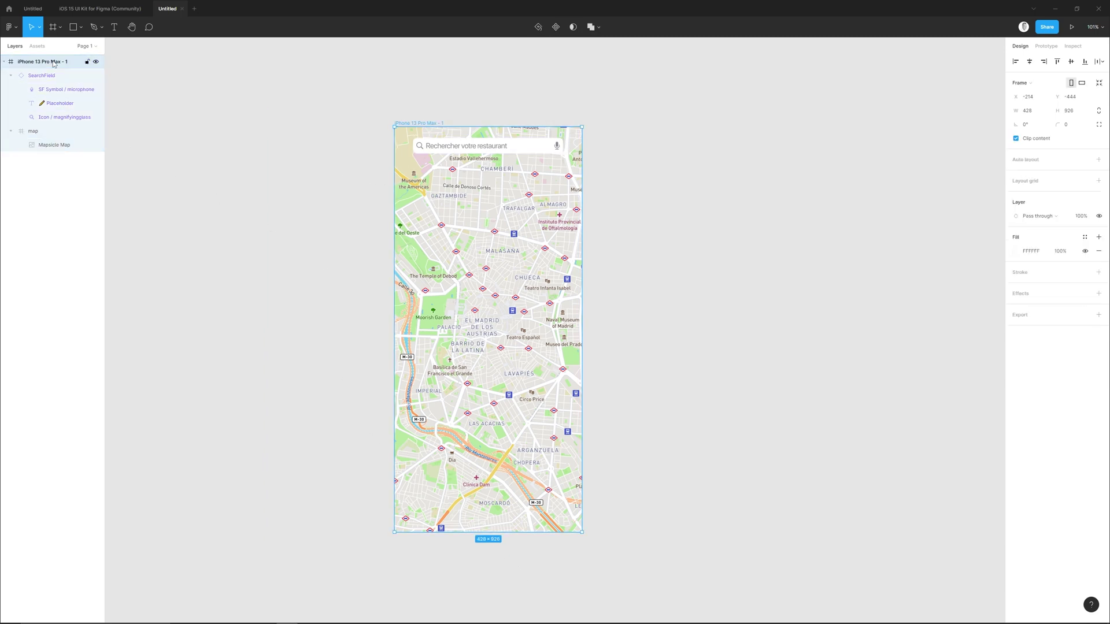
left_click(33, 130)
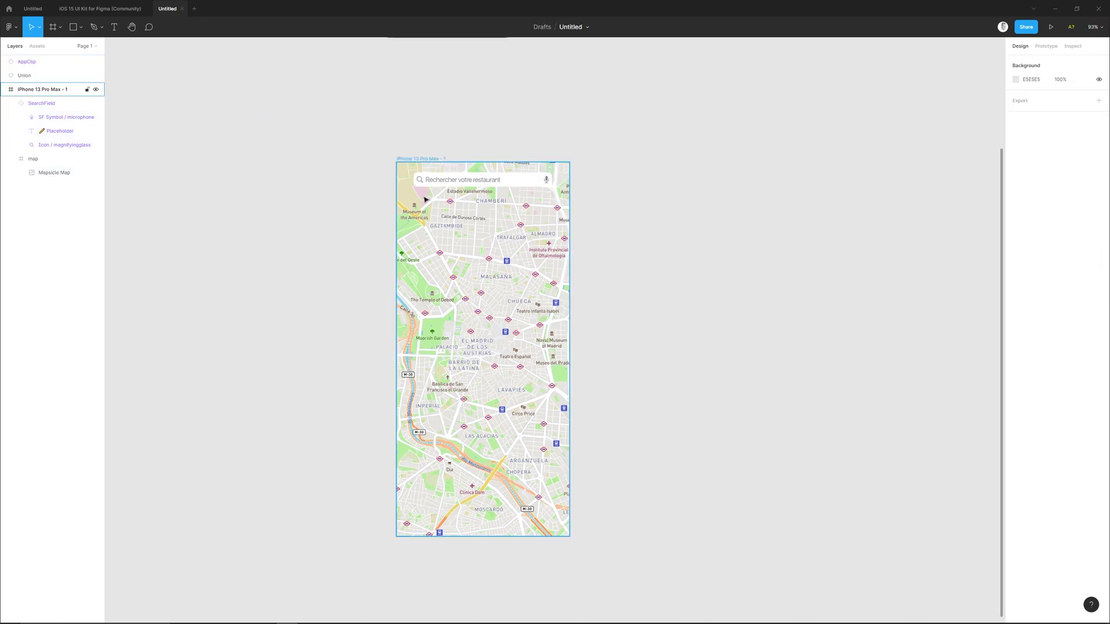
left_click(420, 159)
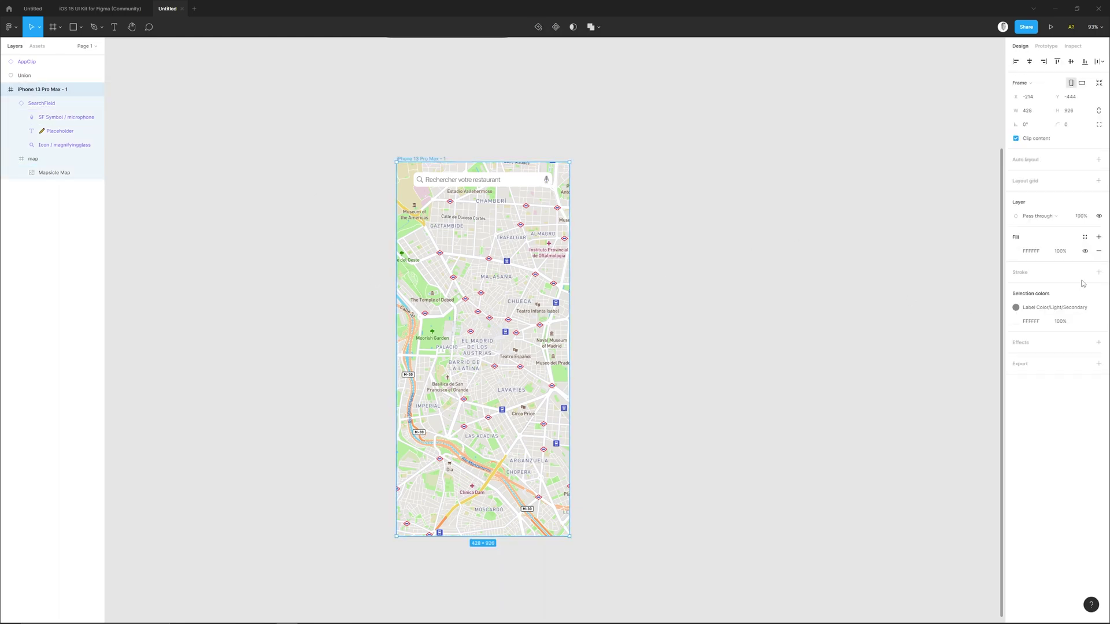
left_click(1044, 141)
left_click(808, 285)
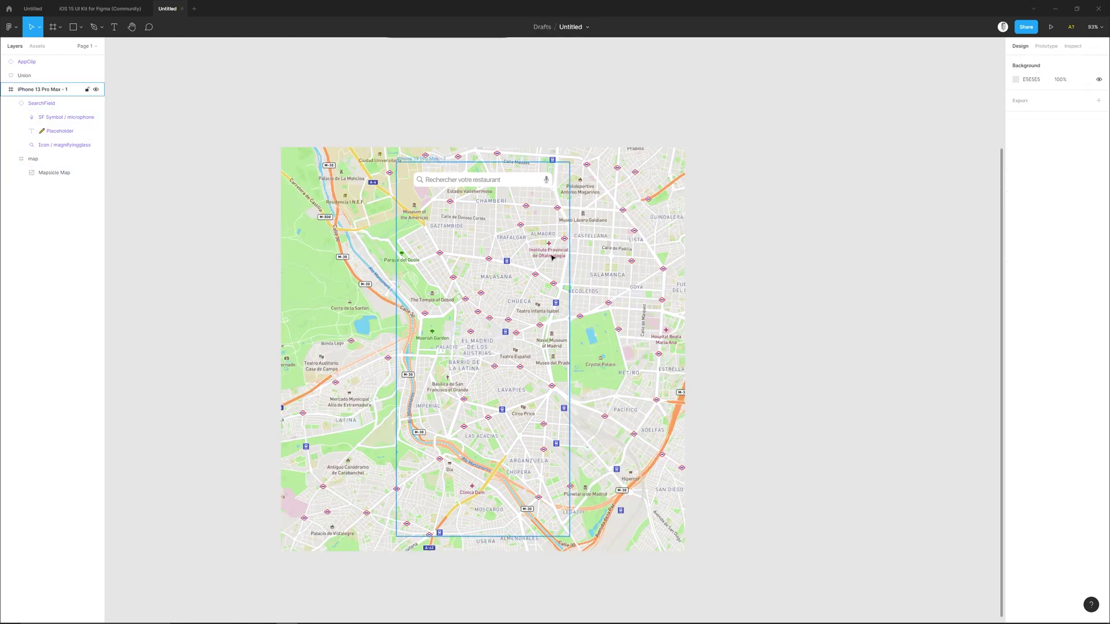
- Move the red heart from beside the AppClip card onto the map west of Malasaña, at X 125, Y 238
scroll(512, 214, "up", 3)
scroll(509, 197, "up", 3)
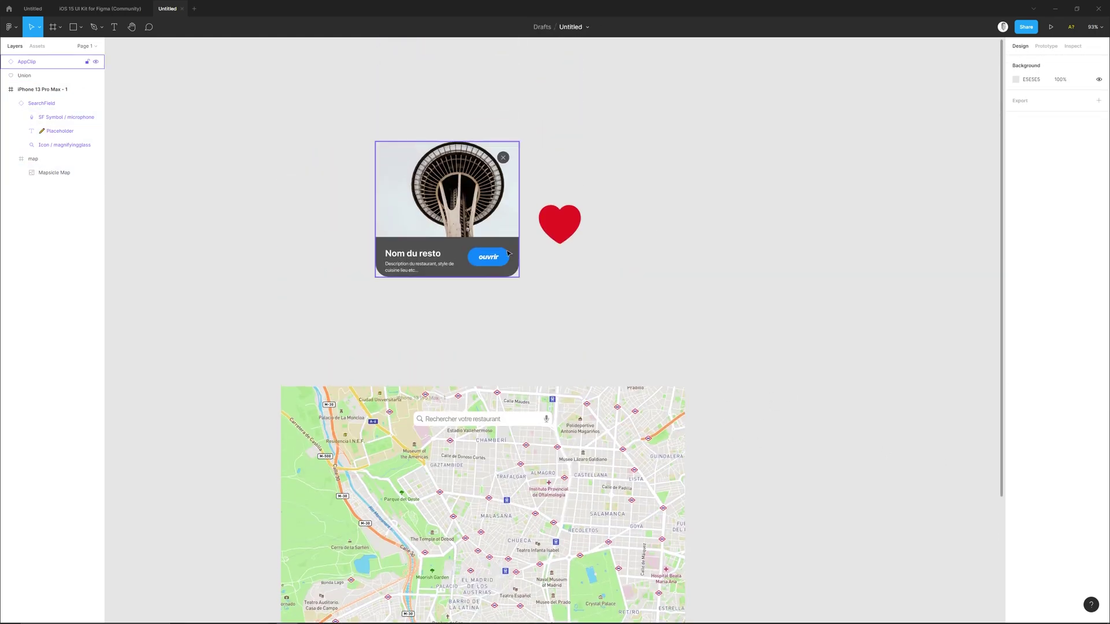
left_click(572, 227)
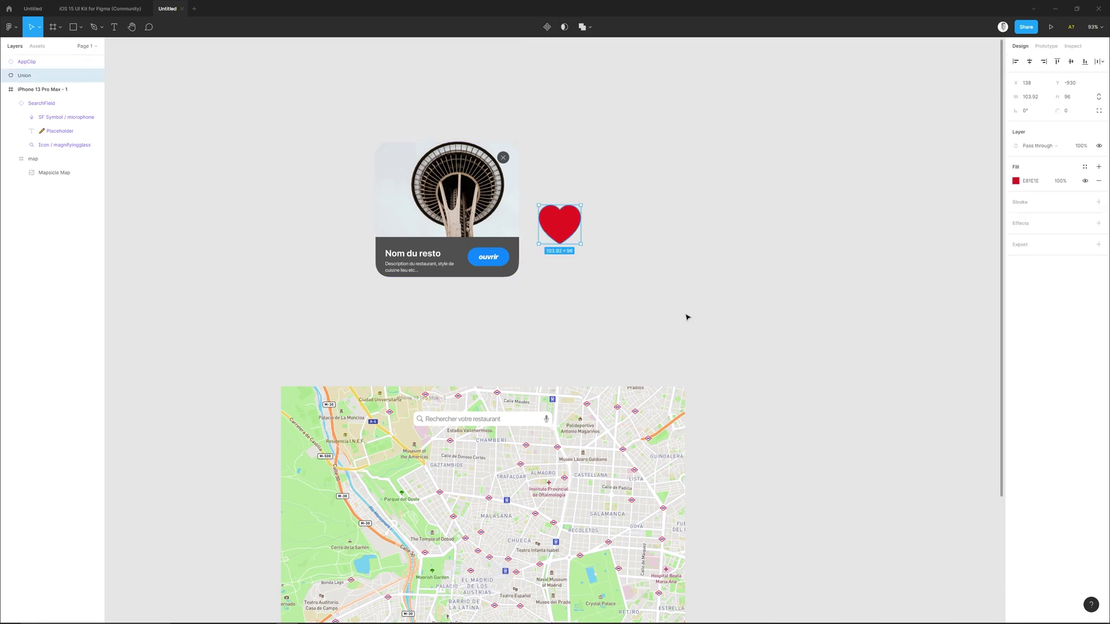
scroll(608, 313, "down", 1)
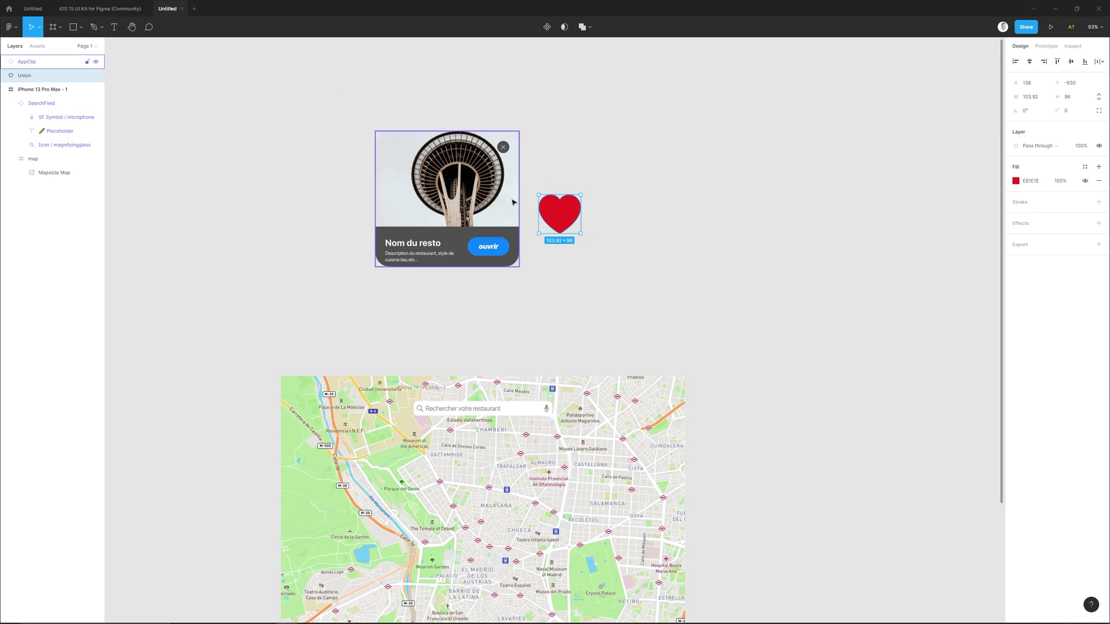
scroll(709, 303, "down", 5)
left_click_drag(566, 97, 473, 388)
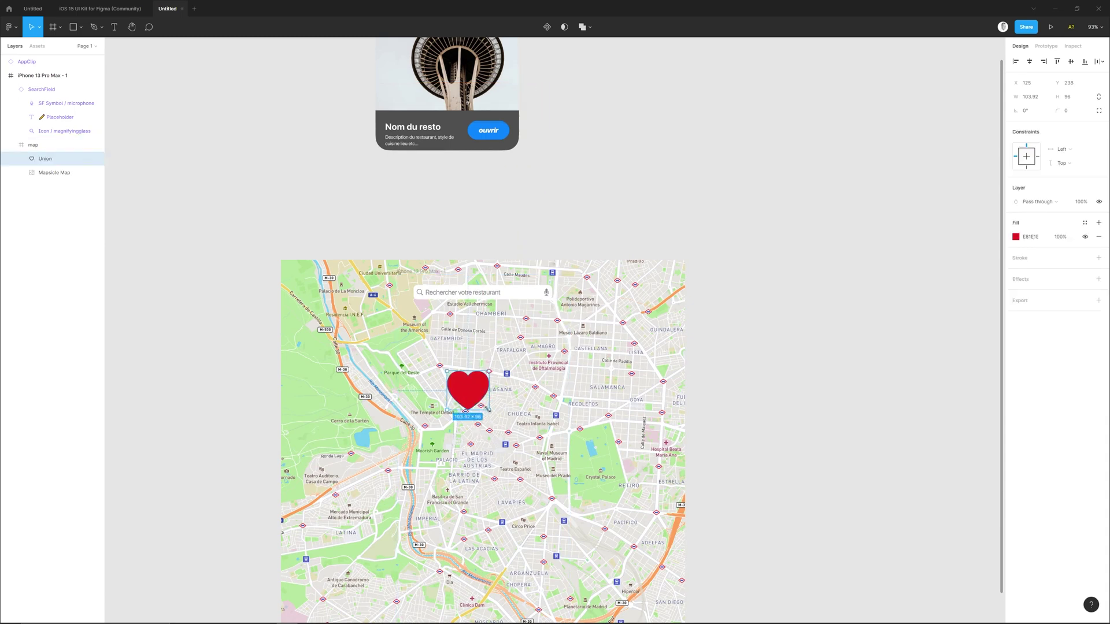
- Scale the heart proportionally to a width of 25
left_click(1031, 97)
type("25")
key("Return")
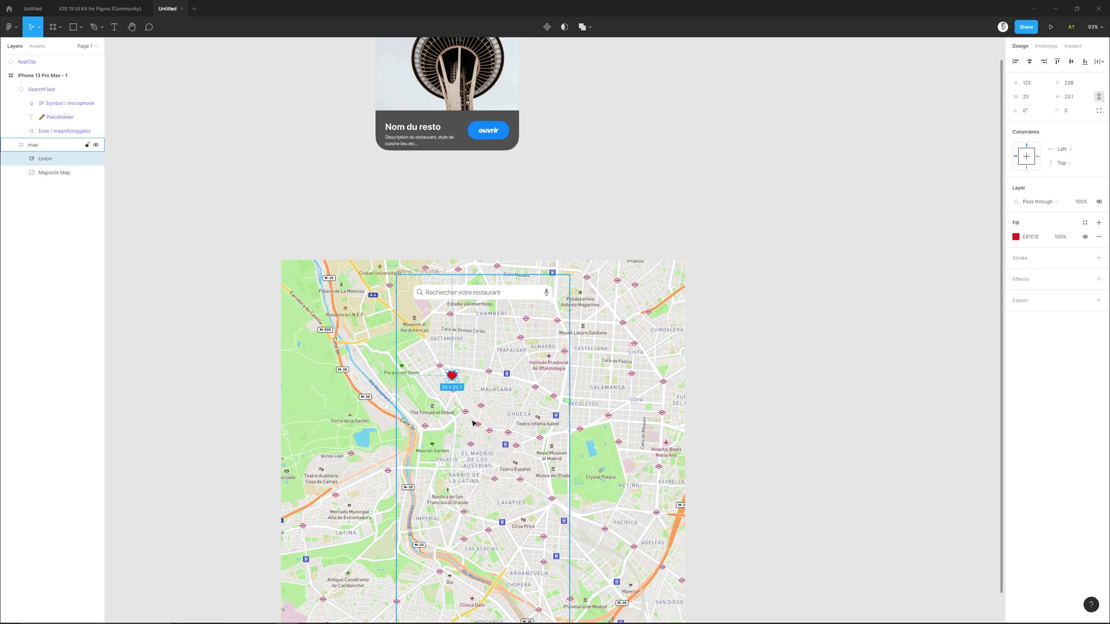
- Duplicate the heart seven times across the map, placing copies both within and beyond the phone frame
scroll(473, 424, "up", 5)
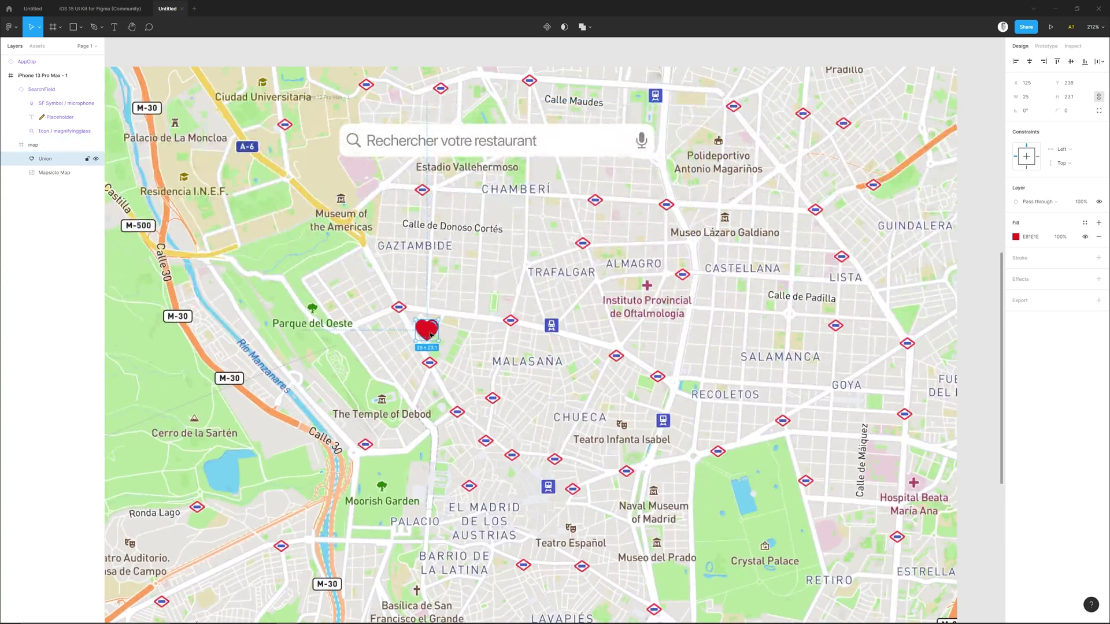
left_click_drag(434, 332, 489, 573, "alt")
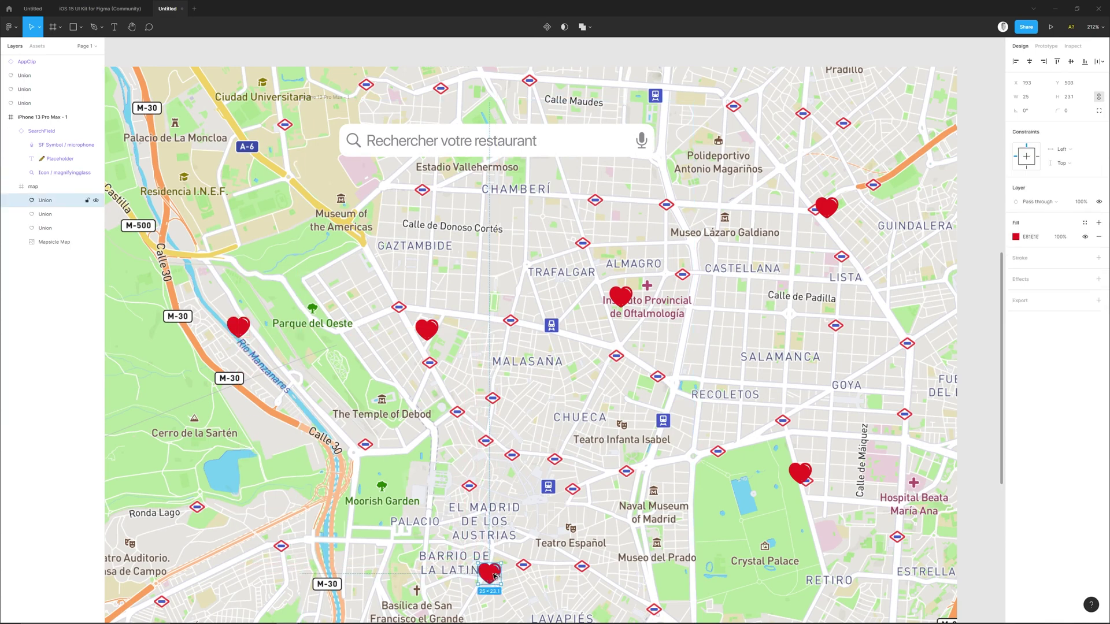
scroll(479, 307, "down", 4)
scroll(479, 306, "right", 2)
scroll(400, 285, "up", 5)
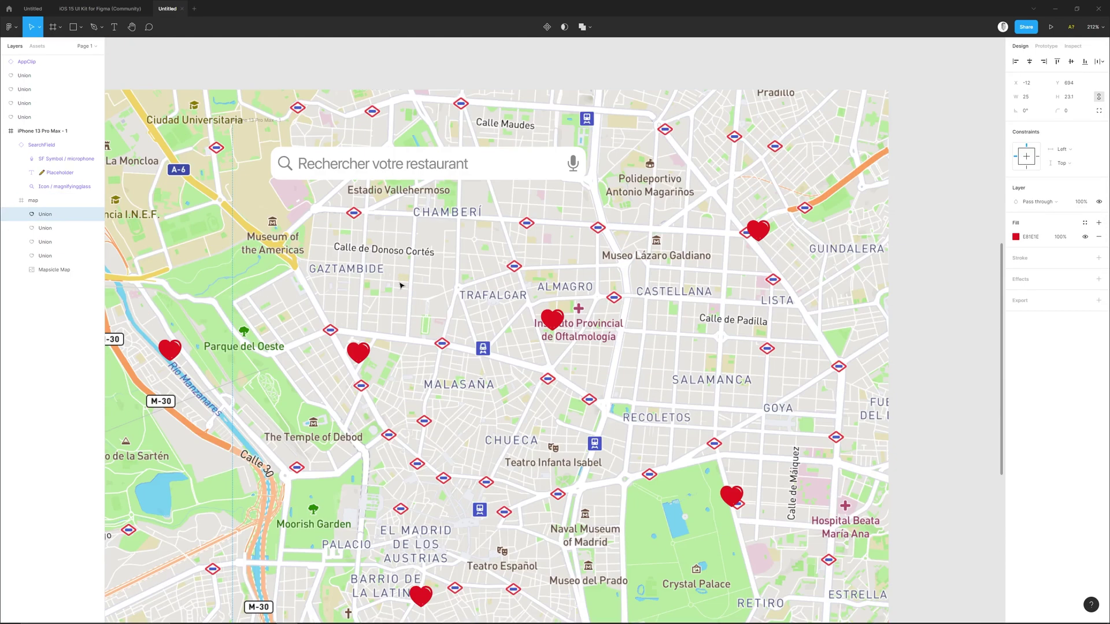
scroll(401, 285, "down", 3)
- Turn content clipping back on for the iPhone 13 Pro Max frame
key("Escape")
key("Escape")
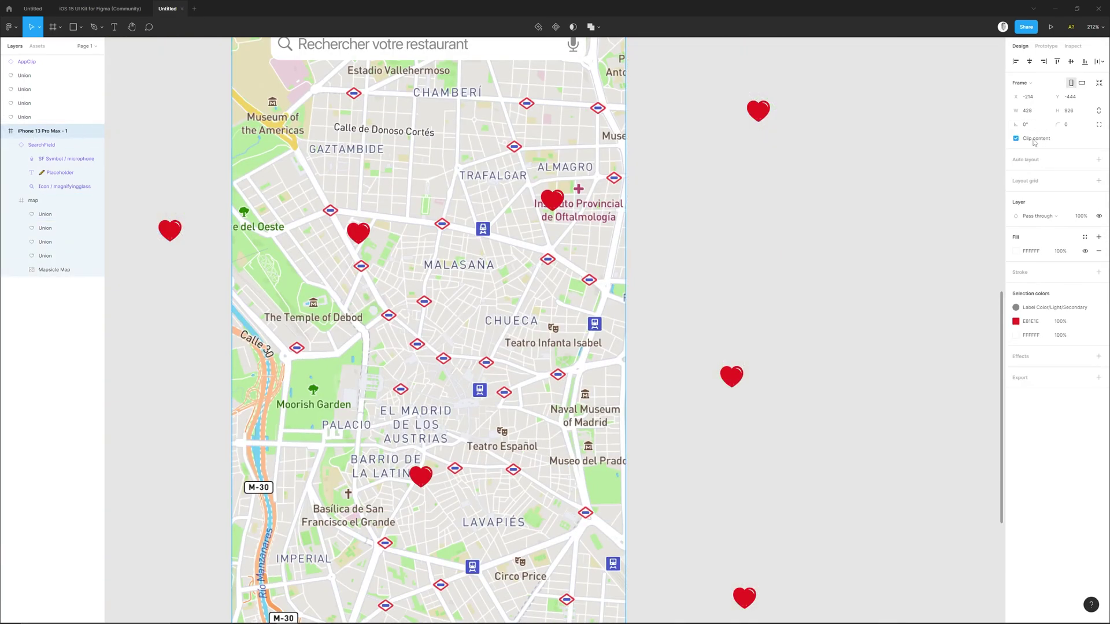
left_click(1036, 139)
key("Escape")
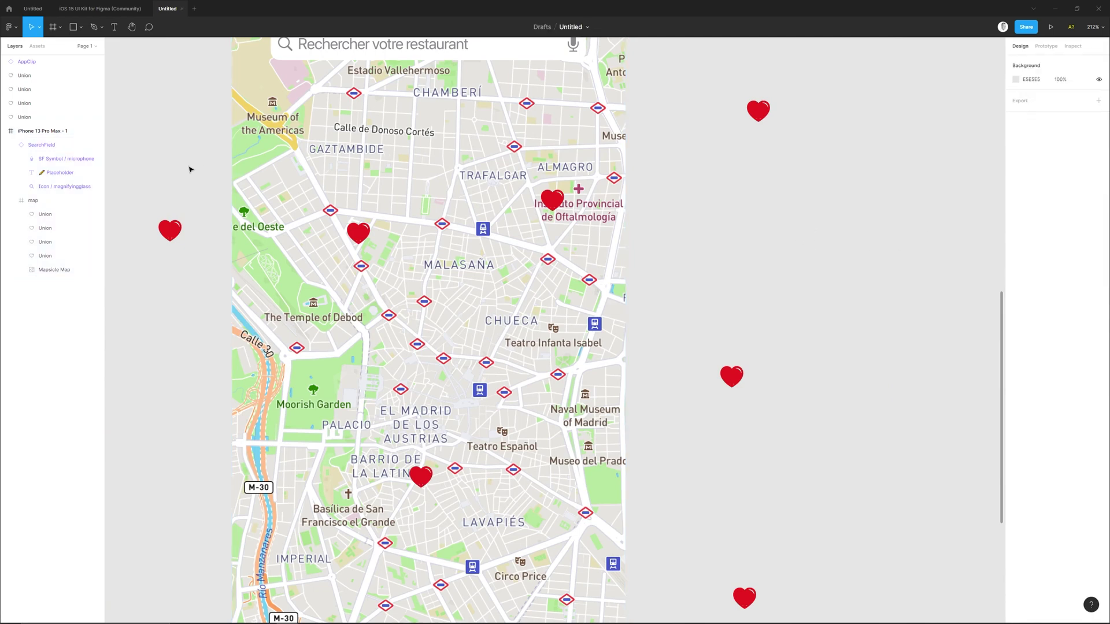
- Nest the four hearts lying outside the phone frame into the map frame, above the Mapsicle Map layer
scroll(210, 137, "left", 2)
scroll(210, 137, "down", 1)
left_click(29, 76)
left_click(35, 117, "shift")
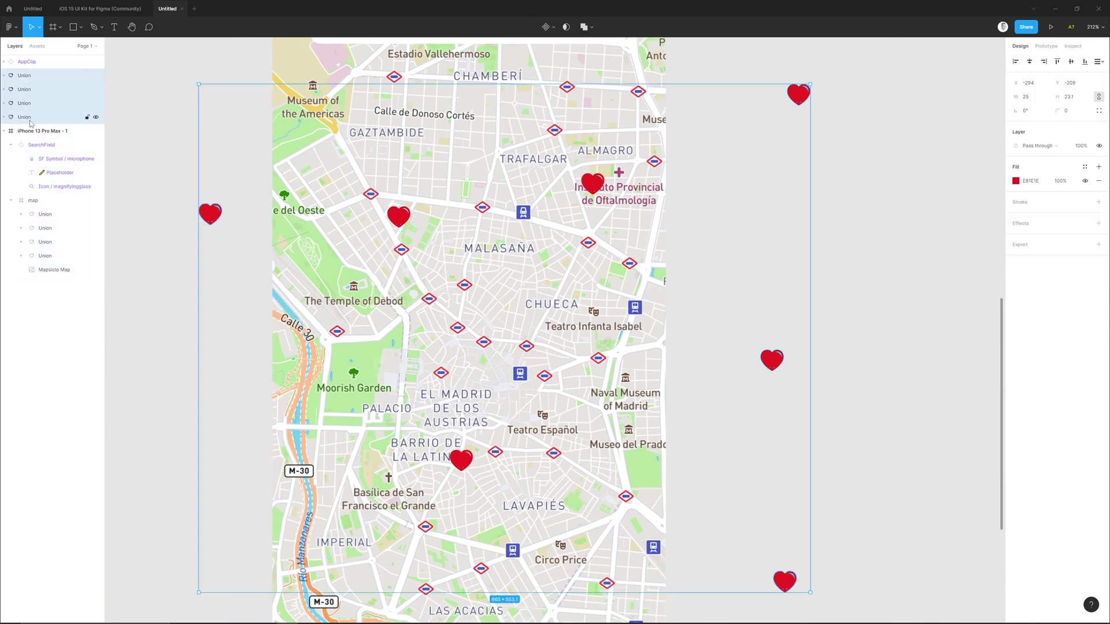
left_click_drag(30, 122, 60, 267)
left_click(222, 220)
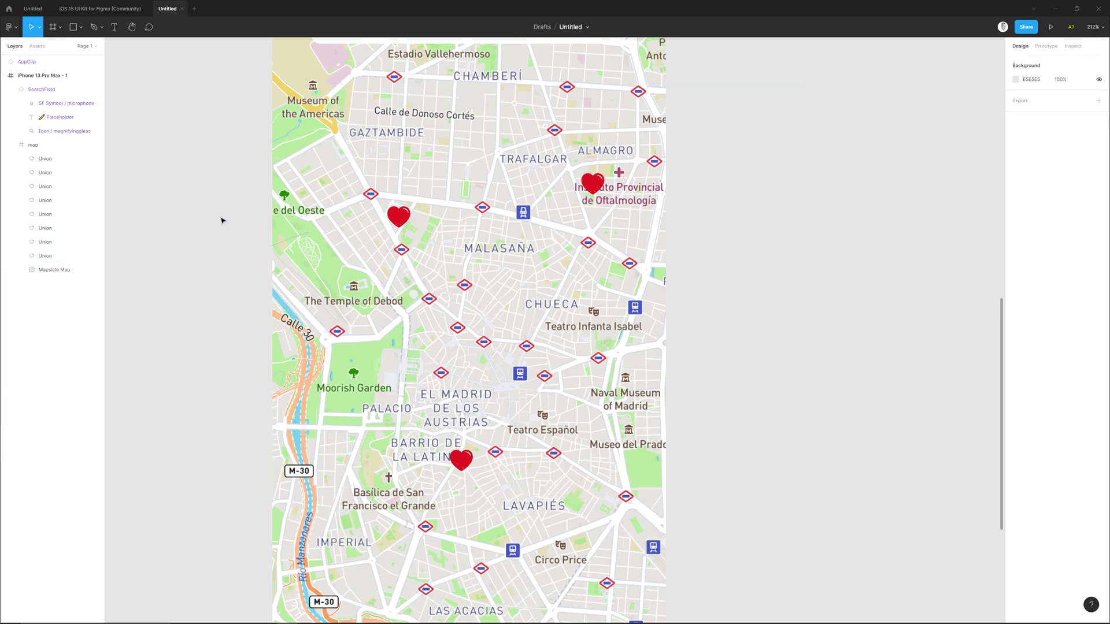
- Set the map frame's overflow scrolling to horizontal and vertical scrolling
scroll(261, 230, "down", 3)
left_click(39, 146)
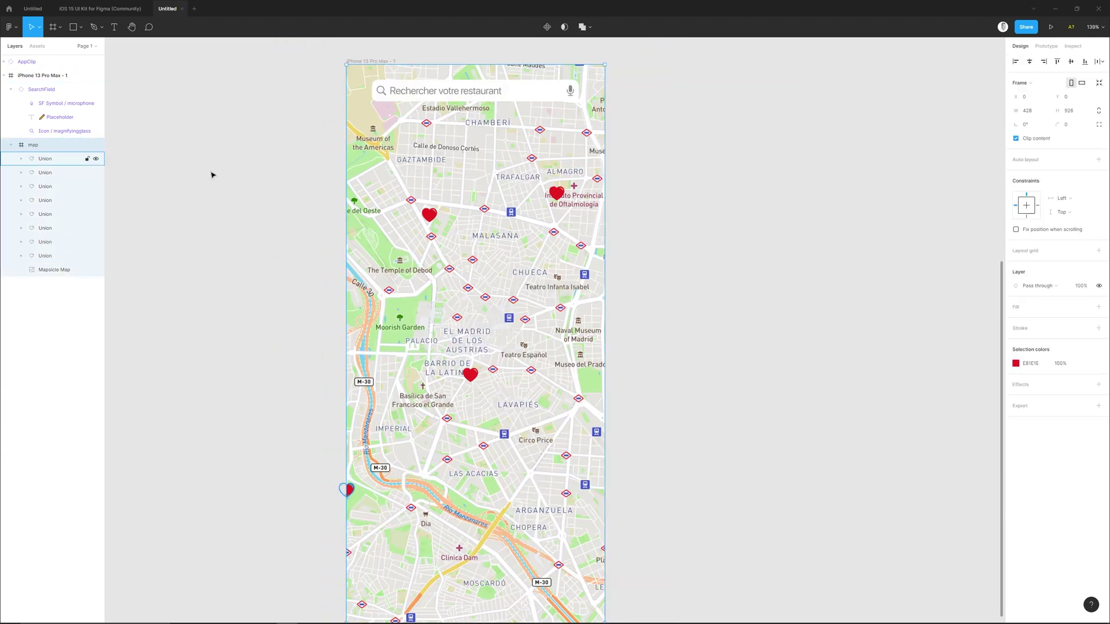
left_click(1047, 46)
left_click(1027, 101)
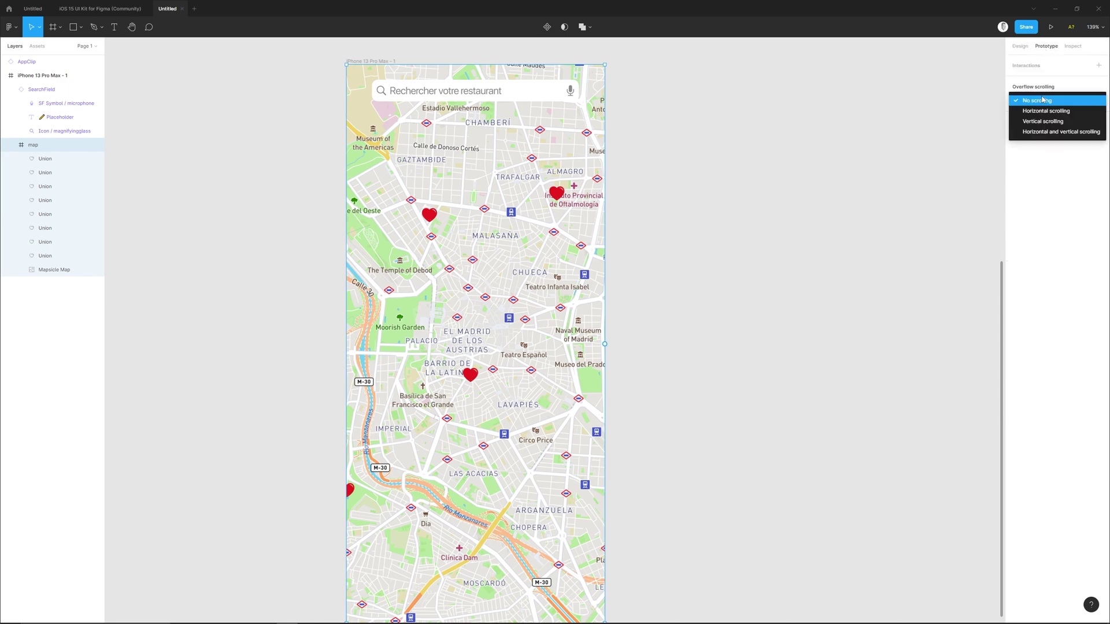
left_click(1055, 133)
- Preview the prototype, pan the map in several directions to test its scrolling, and return to the design file
left_click(1051, 26)
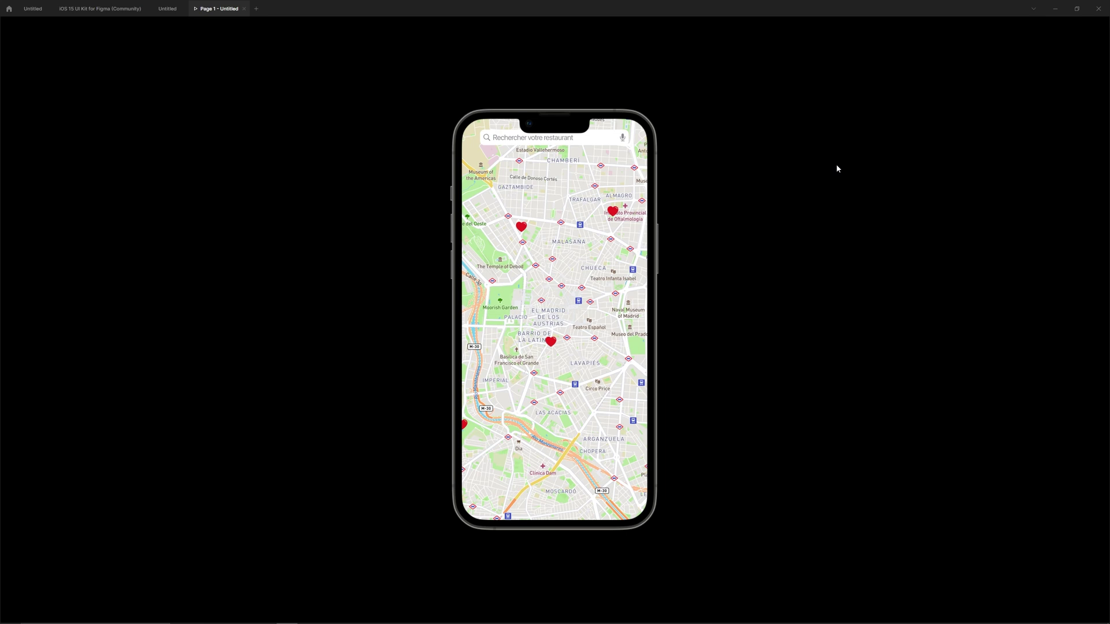
left_click_drag(599, 300, 649, 218)
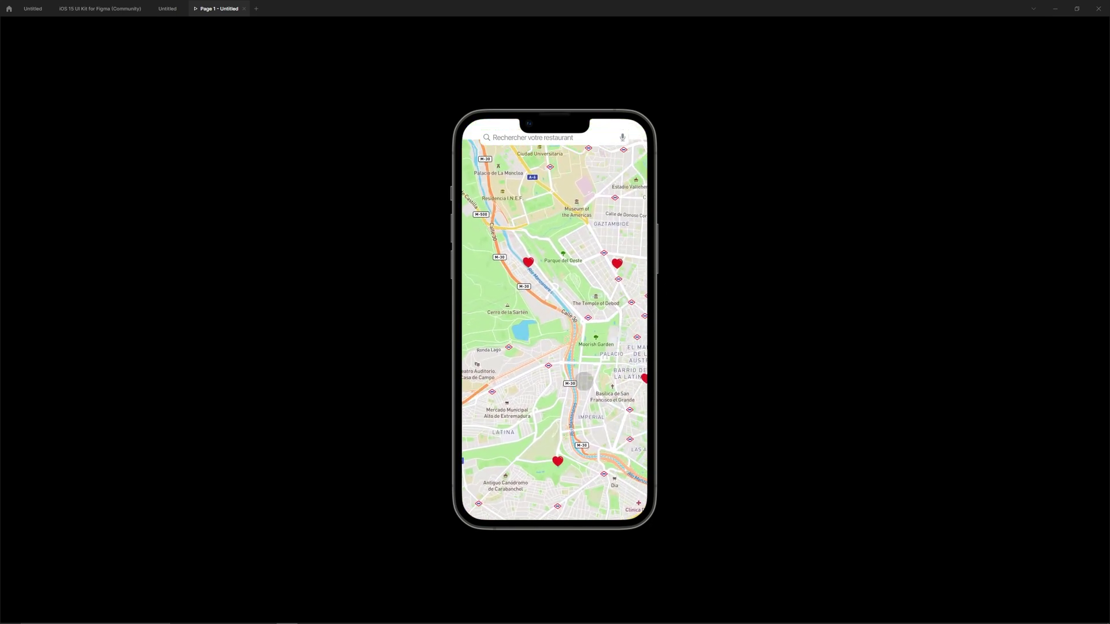
left_click_drag(585, 381, 564, 342)
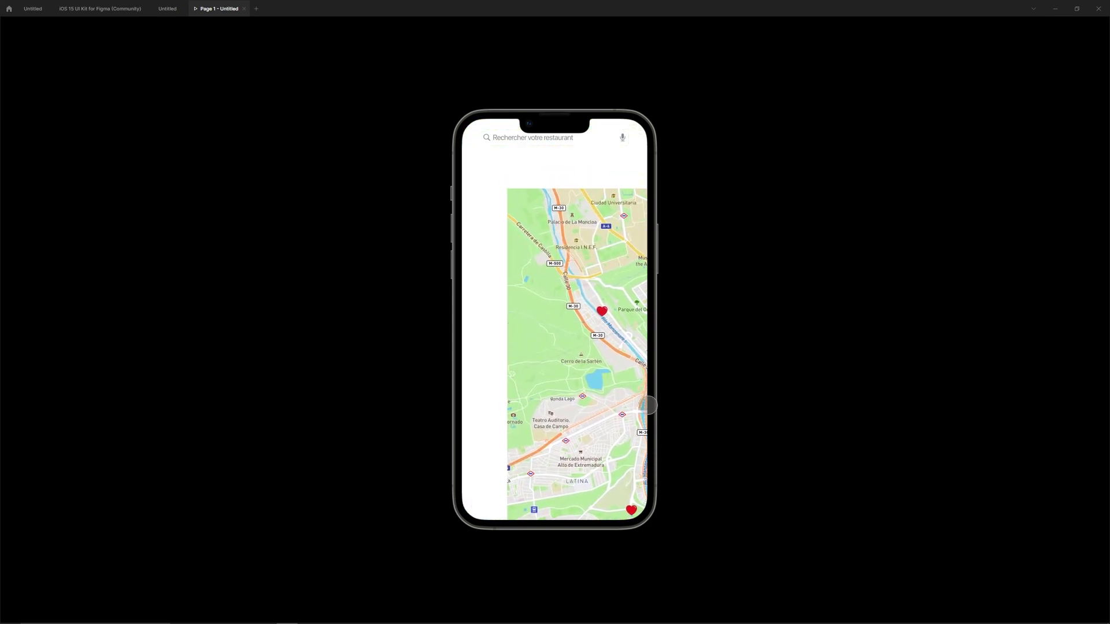
left_click_drag(681, 419, 572, 366)
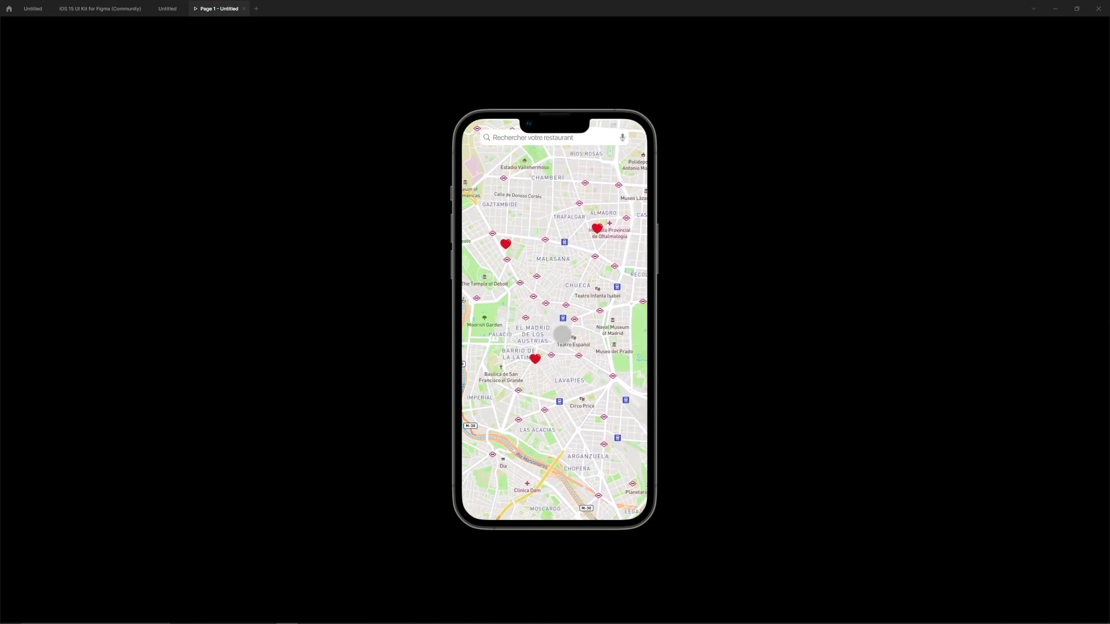
key("ctrl+w")
left_click(311, 108)
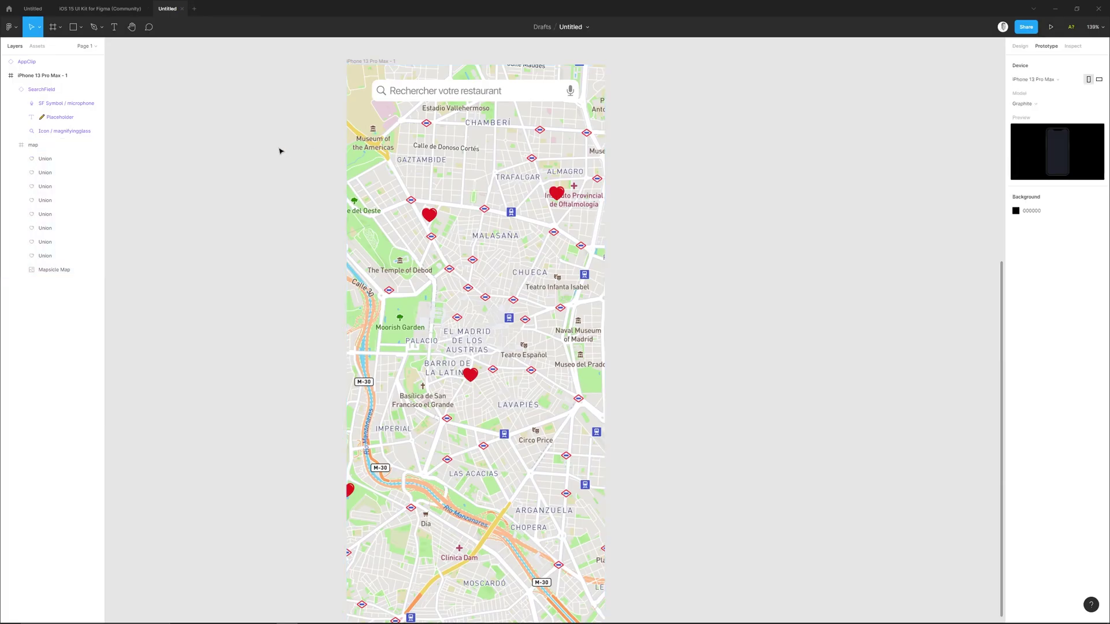
- Move the search field slightly lower on the phone screen, keeping it over the map
left_click(391, 100)
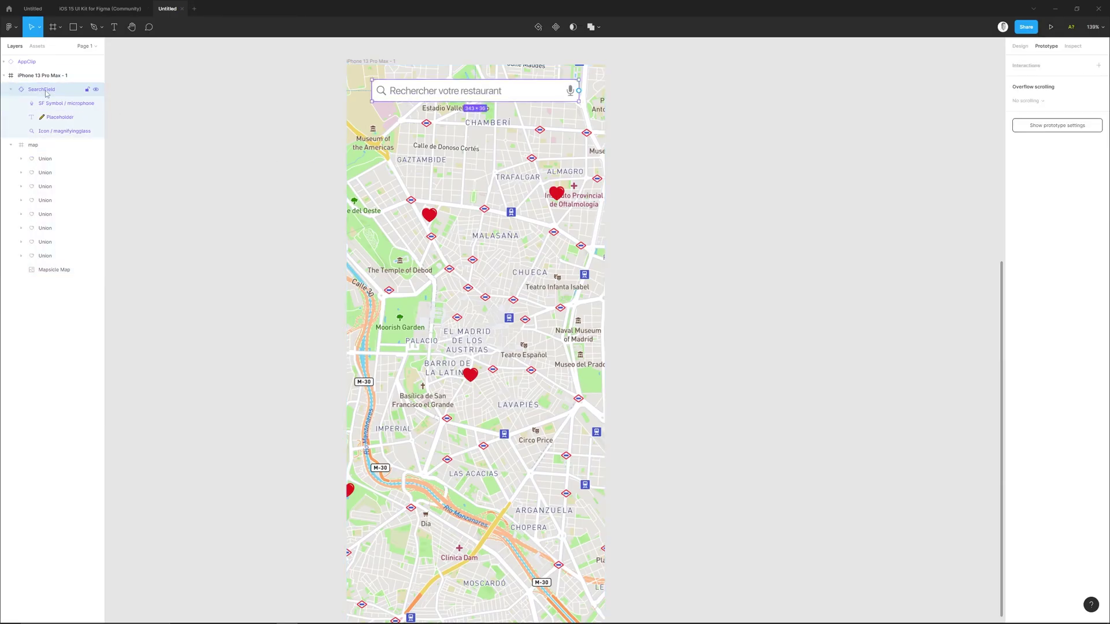
key("ctrl+z")
scroll(578, 260, "down", 2)
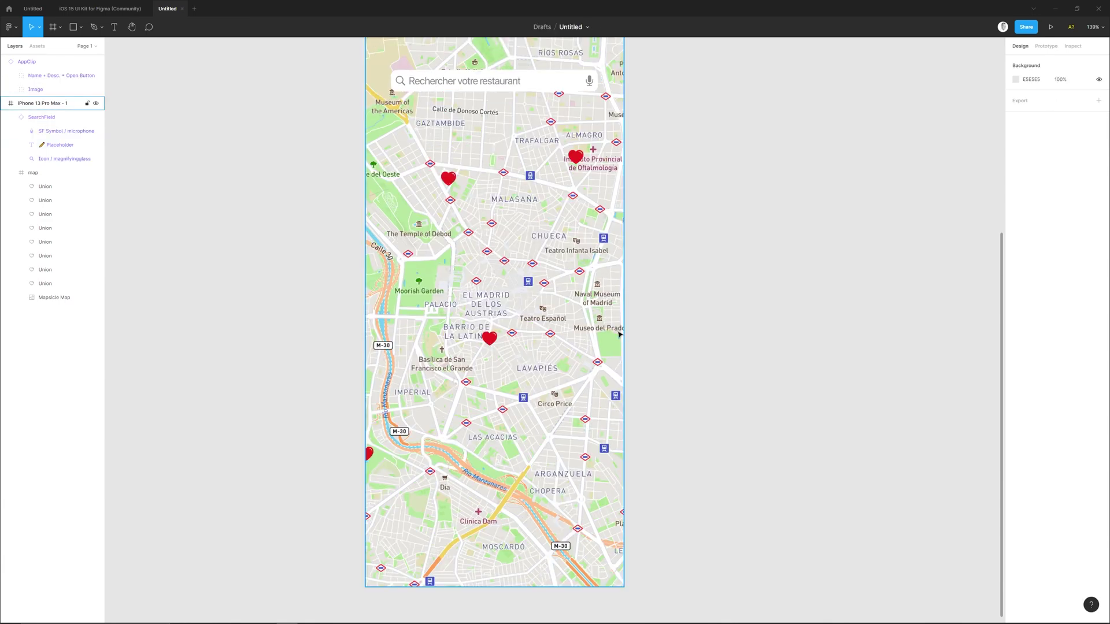
scroll(549, 315, "down", 6)
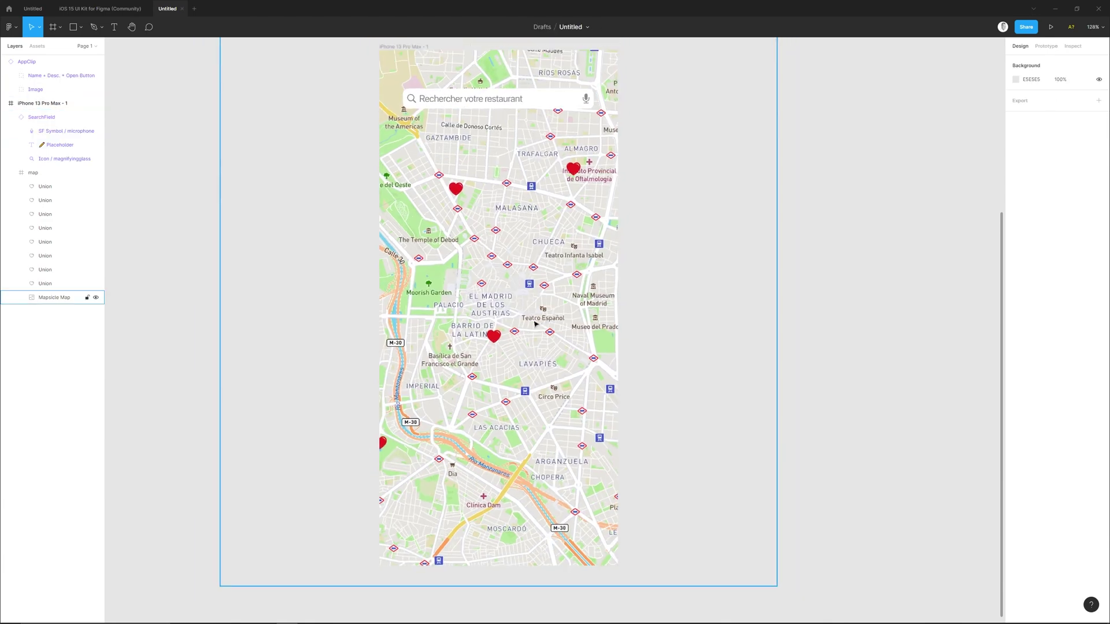
left_click_drag(281, 231, 282, 272)
- Try placing two copies of the AppClip card beside the original, and delete both copies
left_click(490, 143)
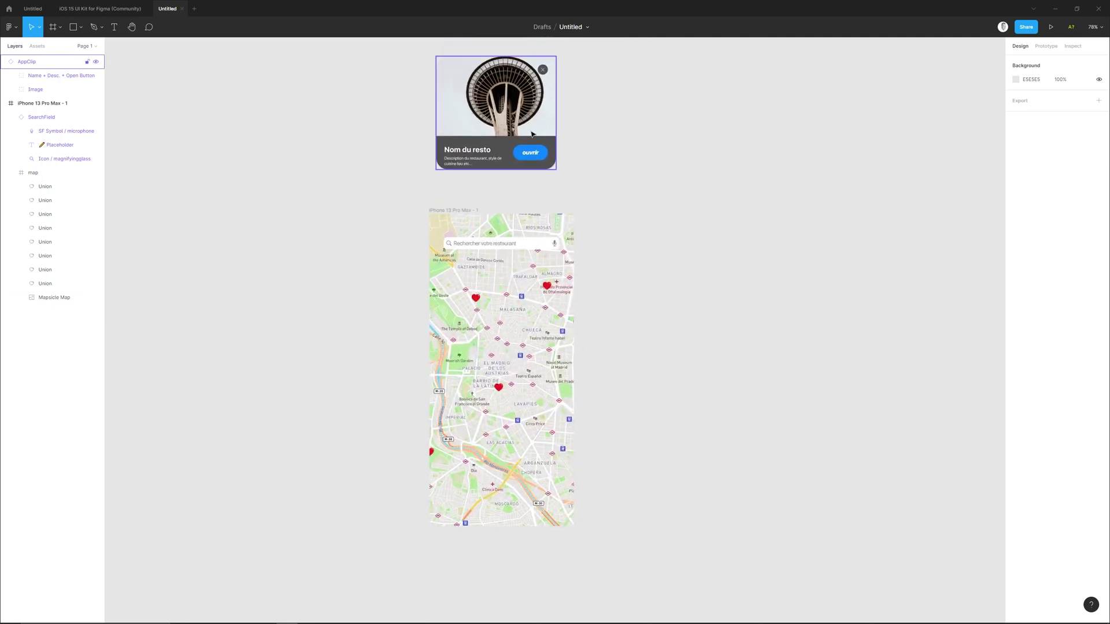
left_click(497, 104)
left_click_drag(383, 58, 605, 160)
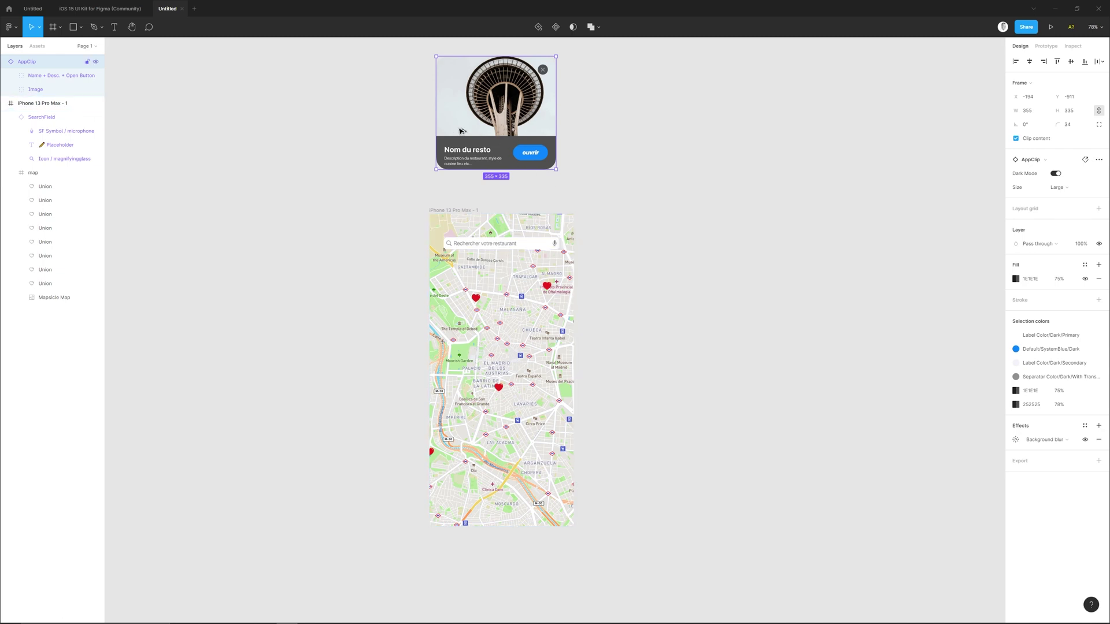
left_click_drag(462, 131, 815, 131)
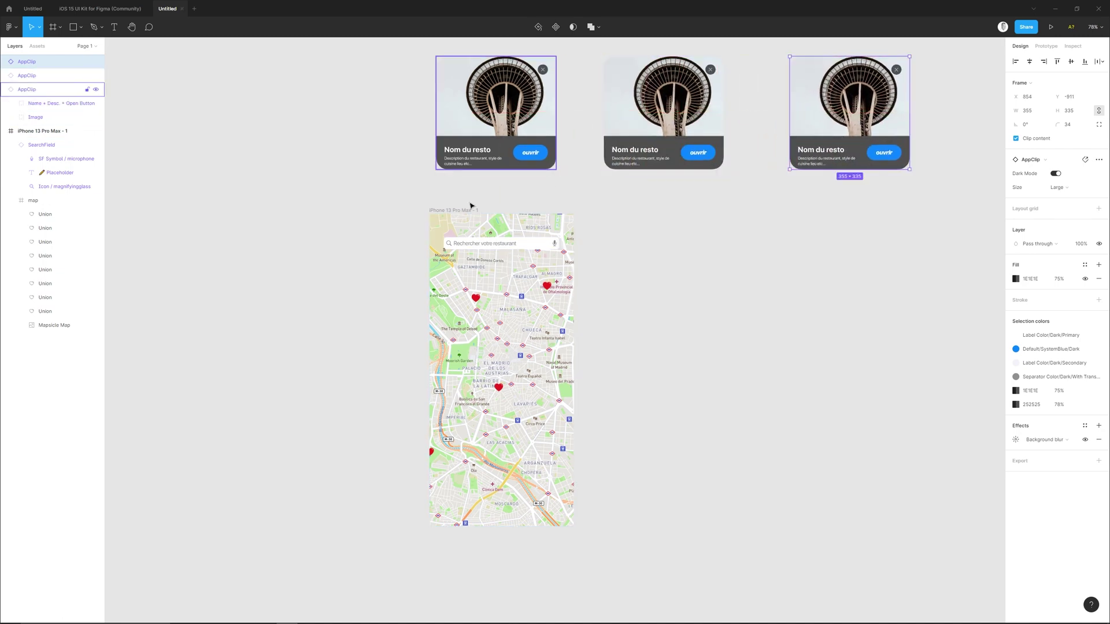
left_click_drag(640, 203, 903, 68)
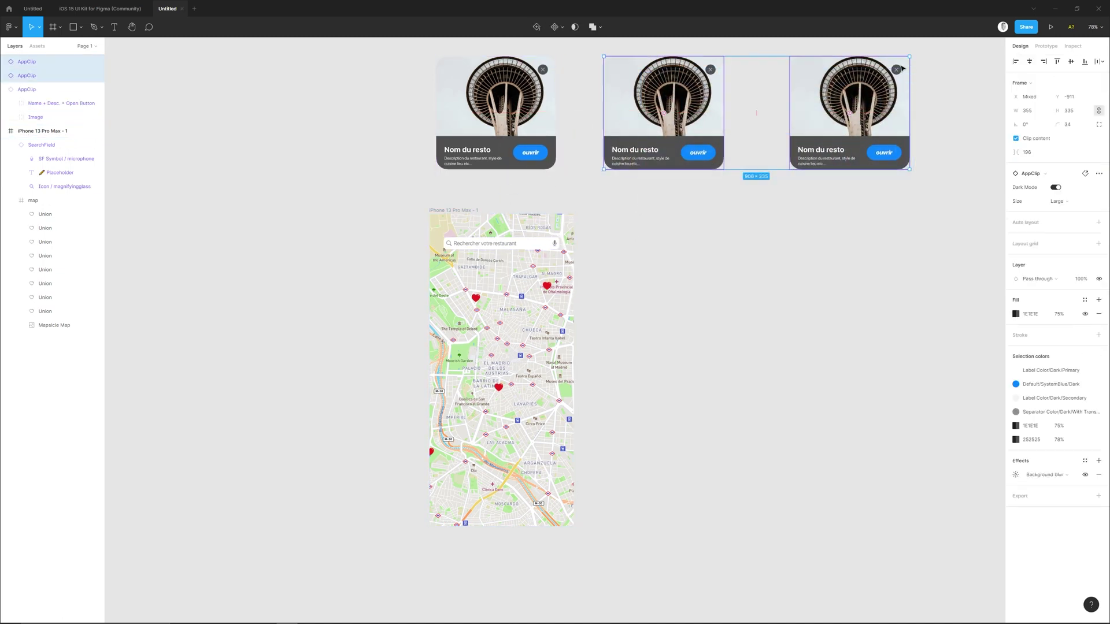
key("Delete")
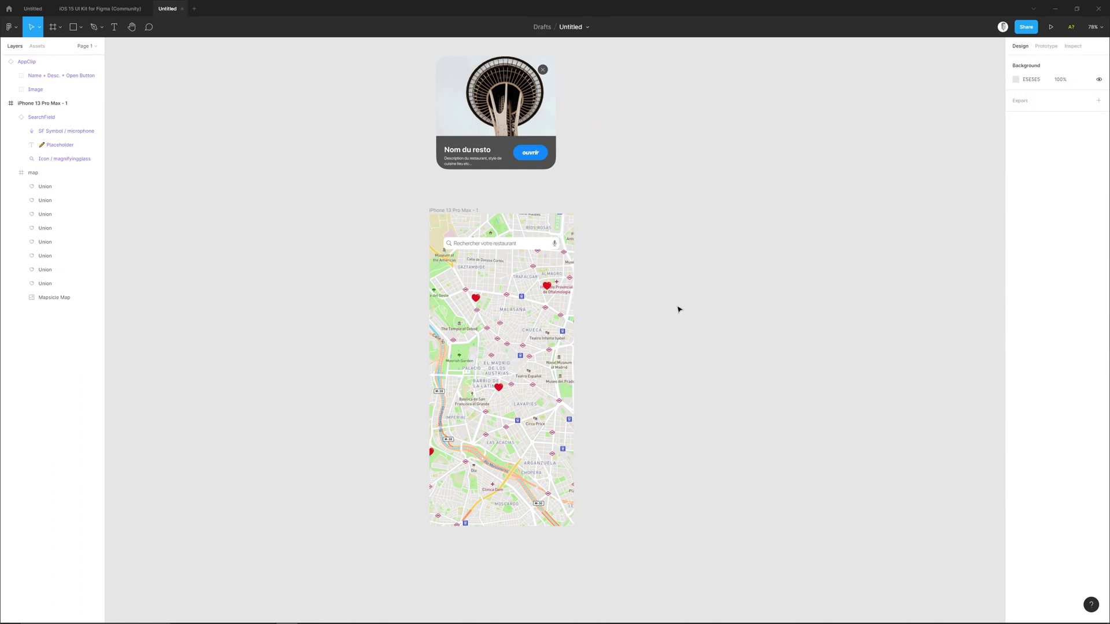
- Connect the heart marker near Barrio de La Latina to the AppClip card with an on-tap Open overlay interaction
left_click(499, 388)
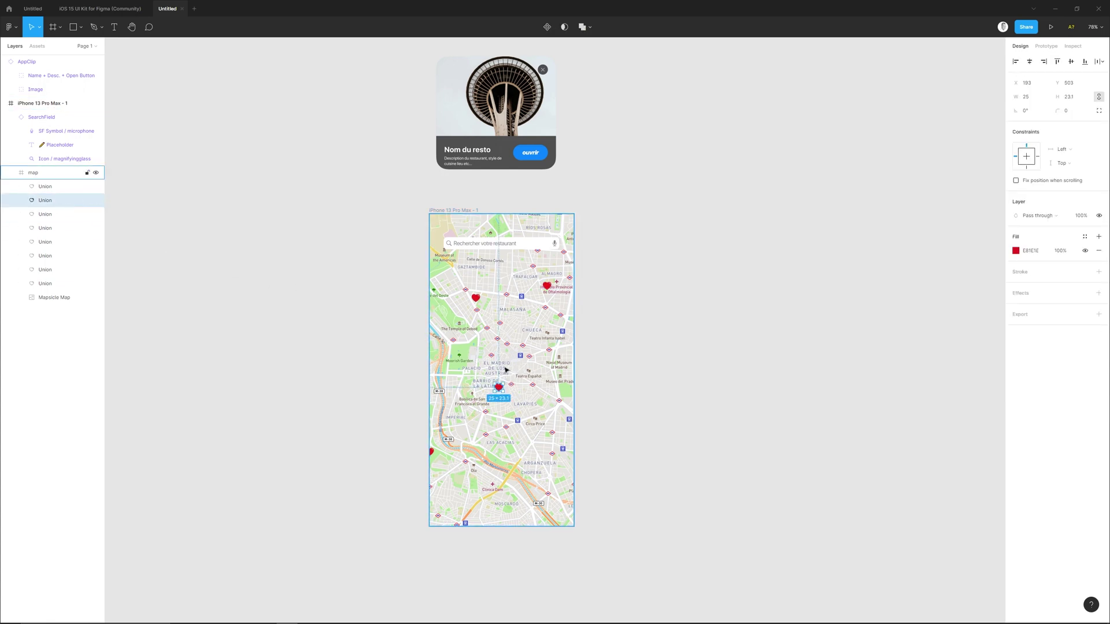
left_click(1046, 46)
left_click_drag(503, 388, 519, 144)
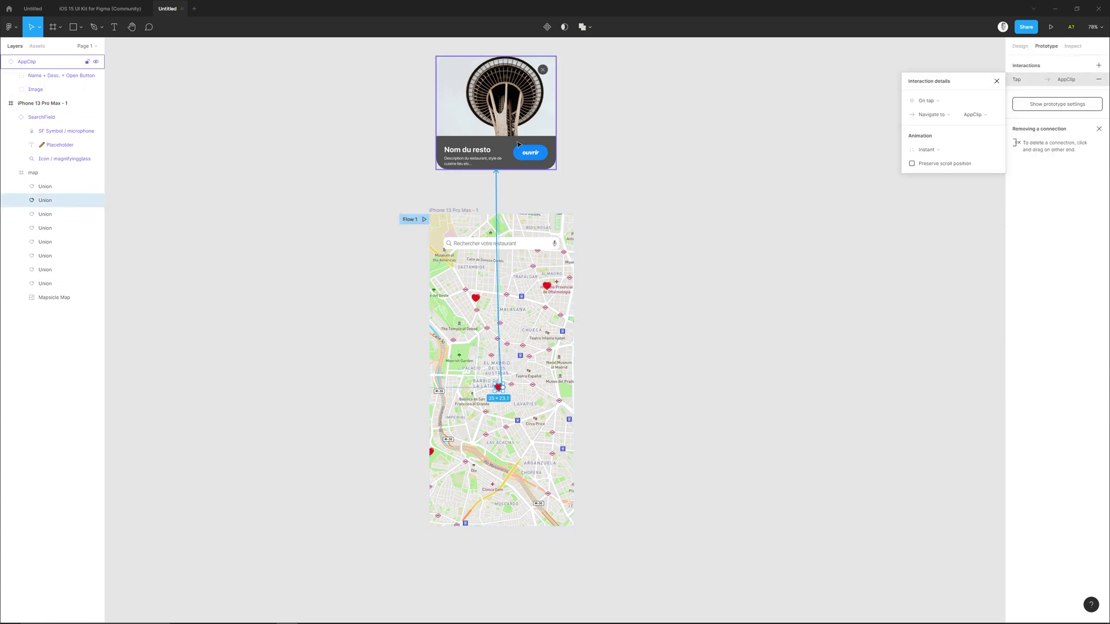
left_click(930, 103)
left_click(925, 101)
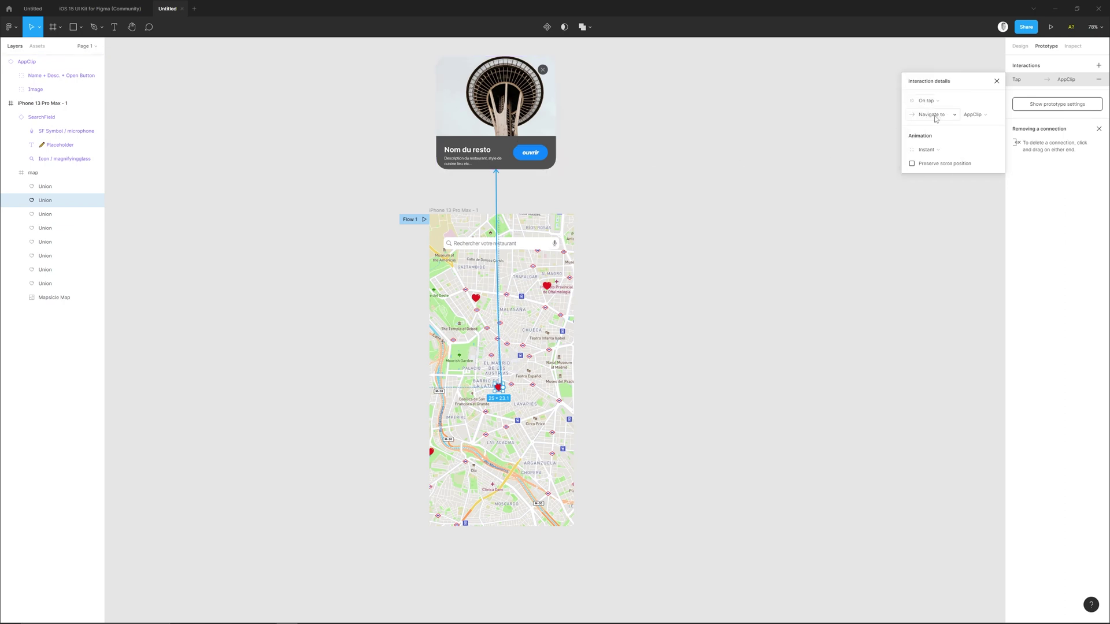
left_click(935, 117)
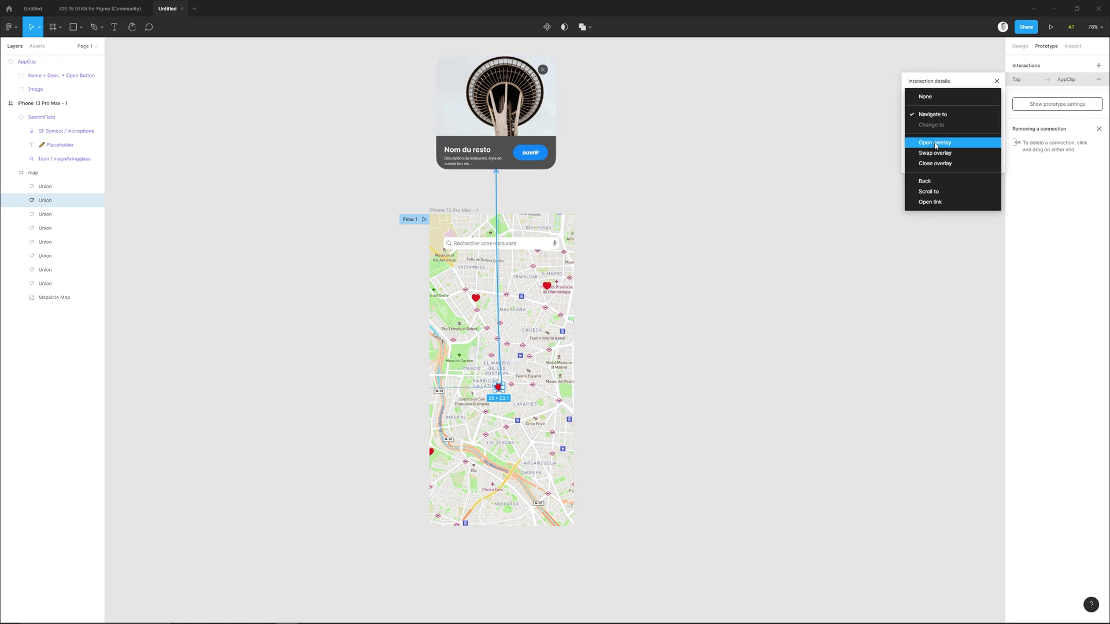
left_click(936, 143)
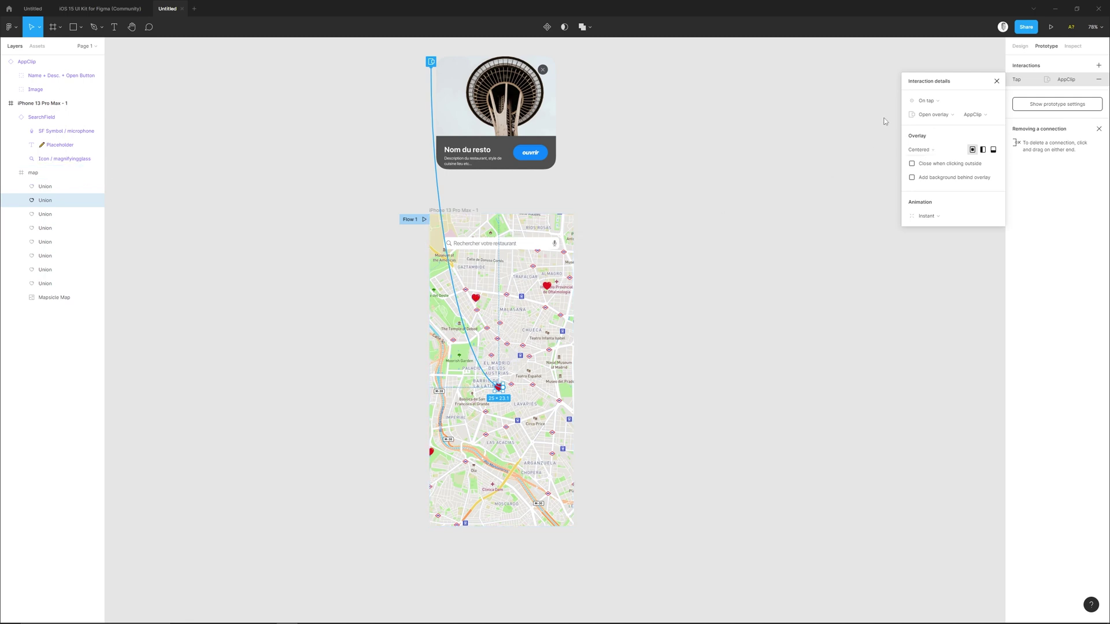
- Configure the overlay with manual placement just above the heart below the search field, closing when clicking outside, and a Dissolve animation
left_click(923, 152)
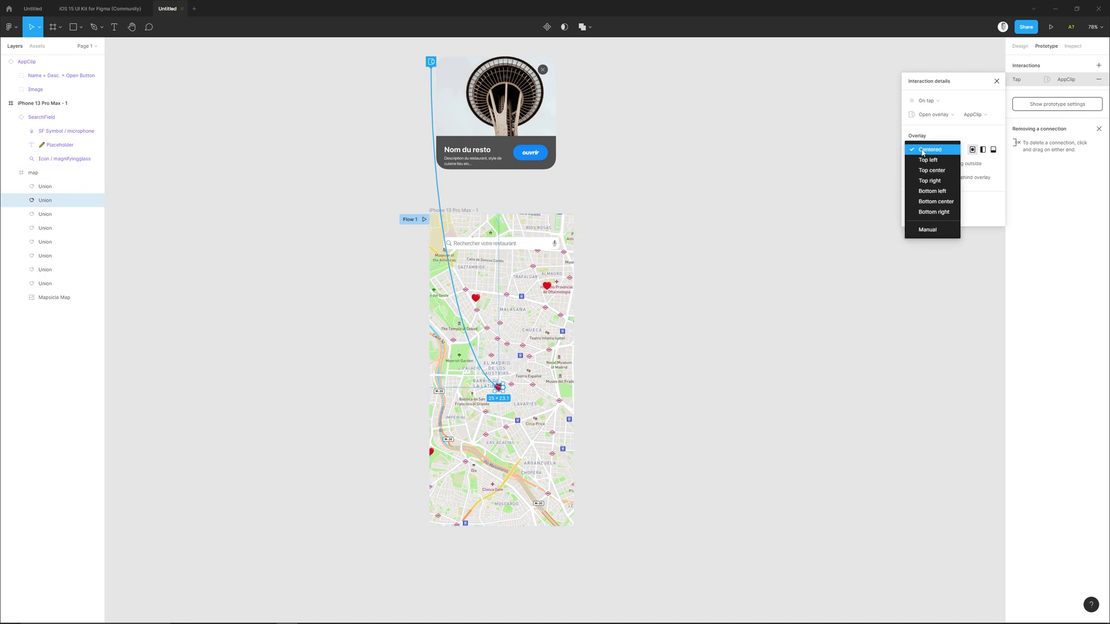
left_click(932, 230)
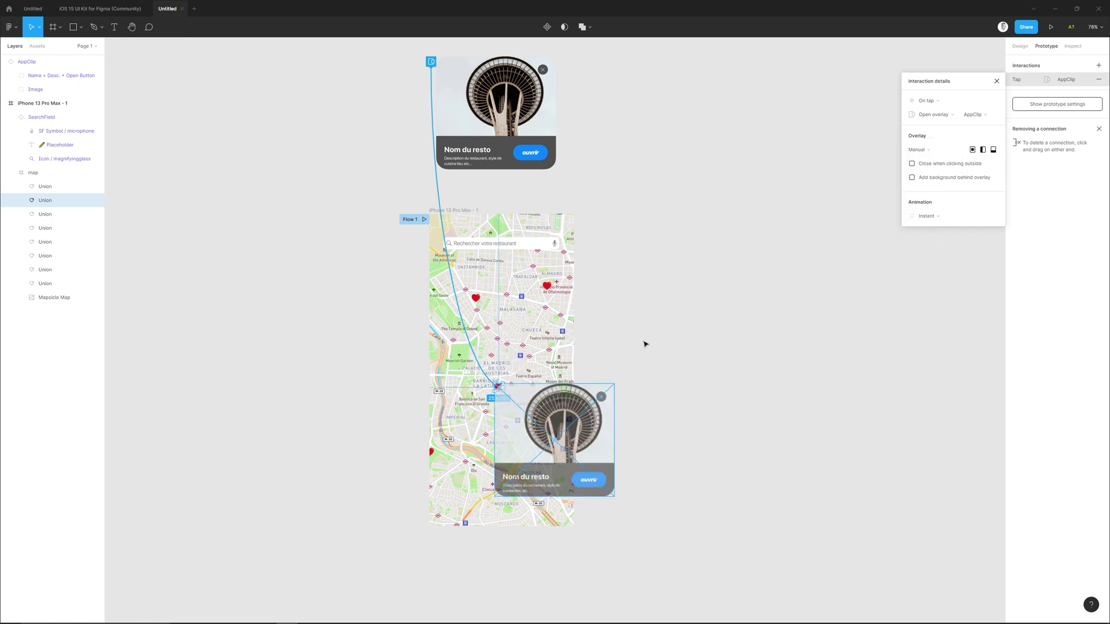
left_click_drag(573, 445, 512, 325)
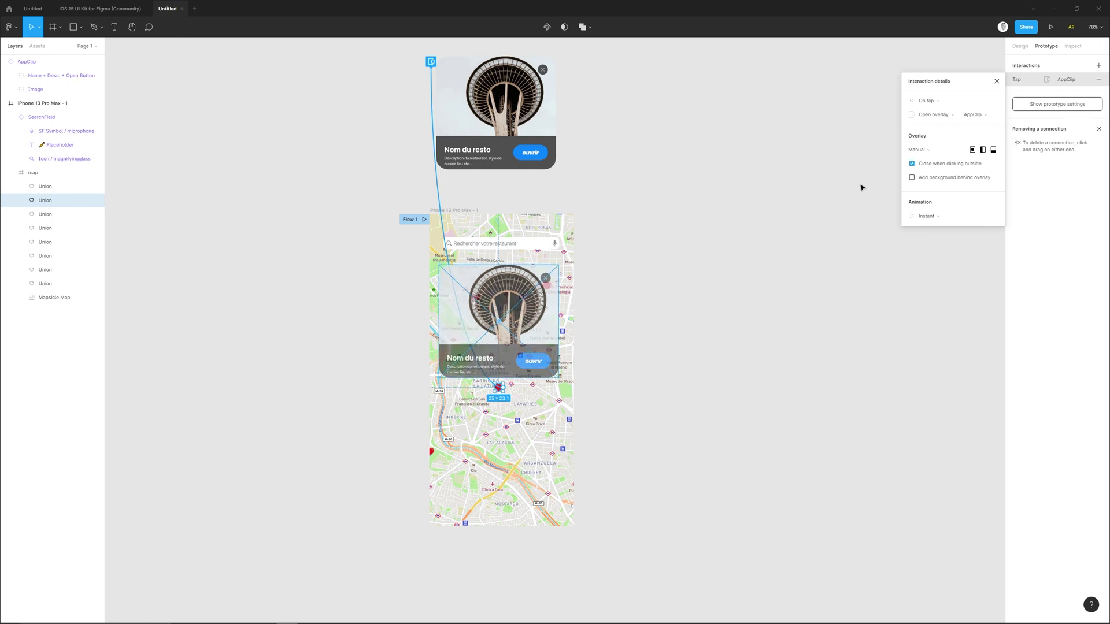
left_click(930, 217)
left_click(934, 227)
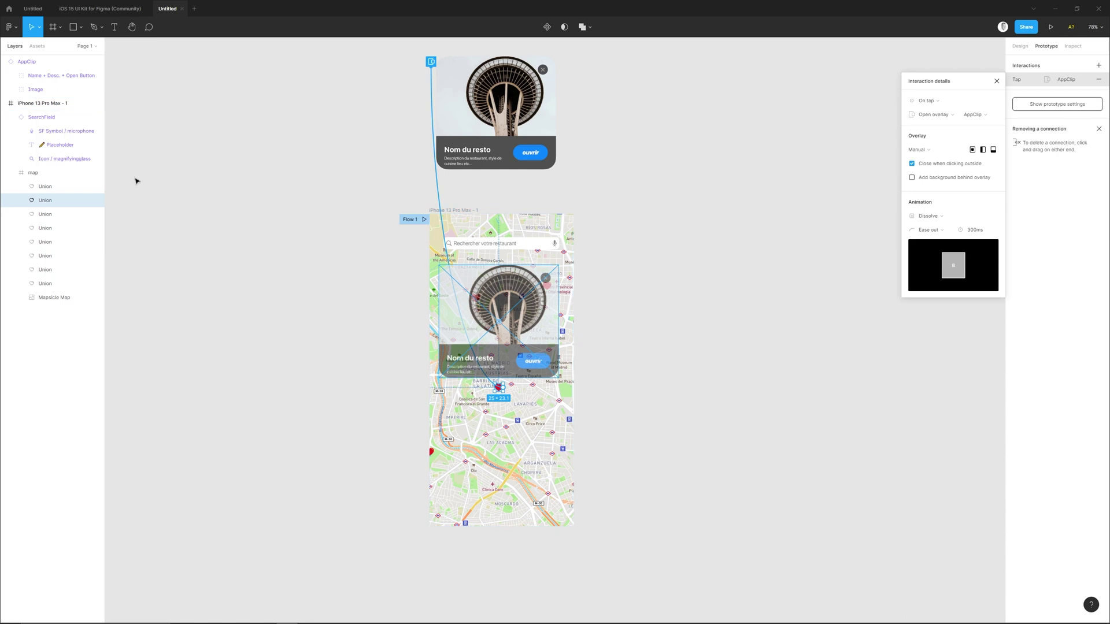
- Preview the prototype from the iPhone 13 Pro Max - 1 frame and test opening the restaurant card from the linked heart
left_click(39, 106)
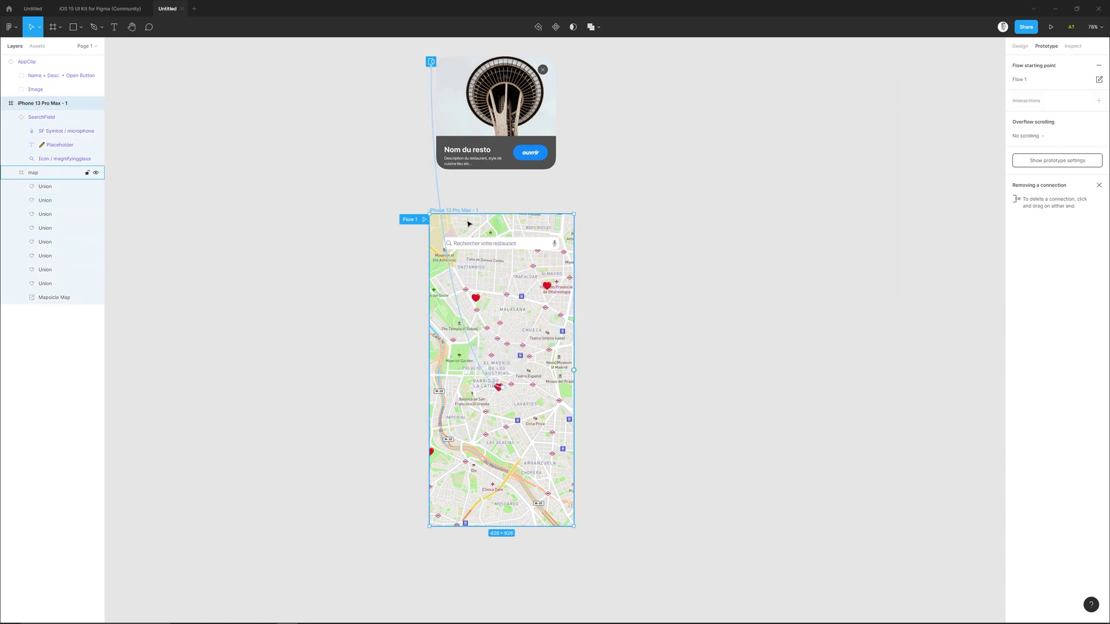
left_click(1053, 27)
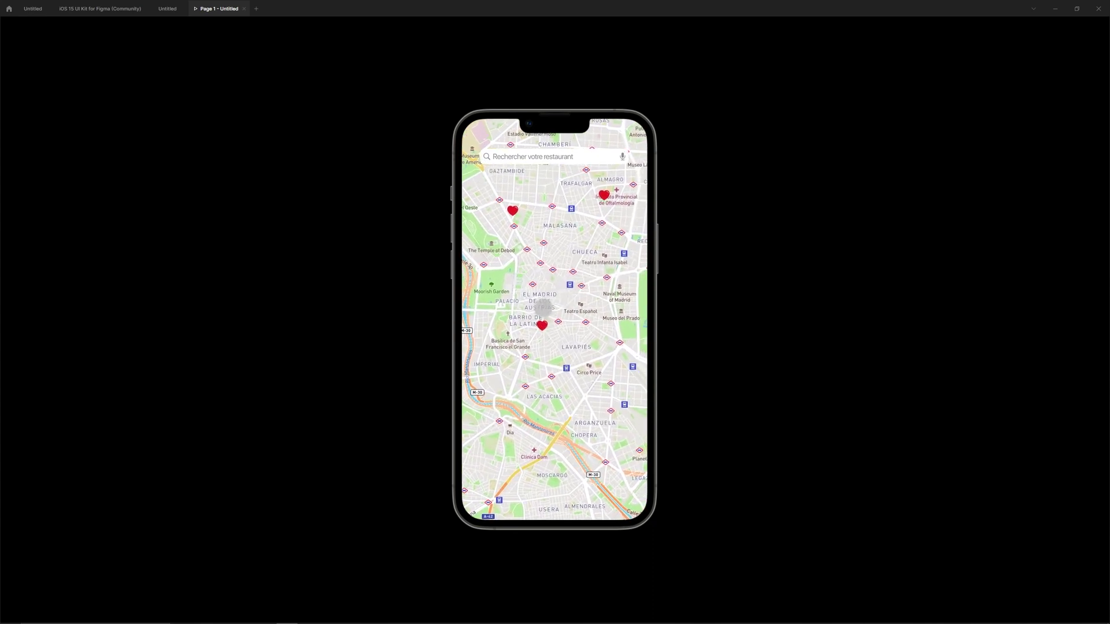
left_click(542, 325)
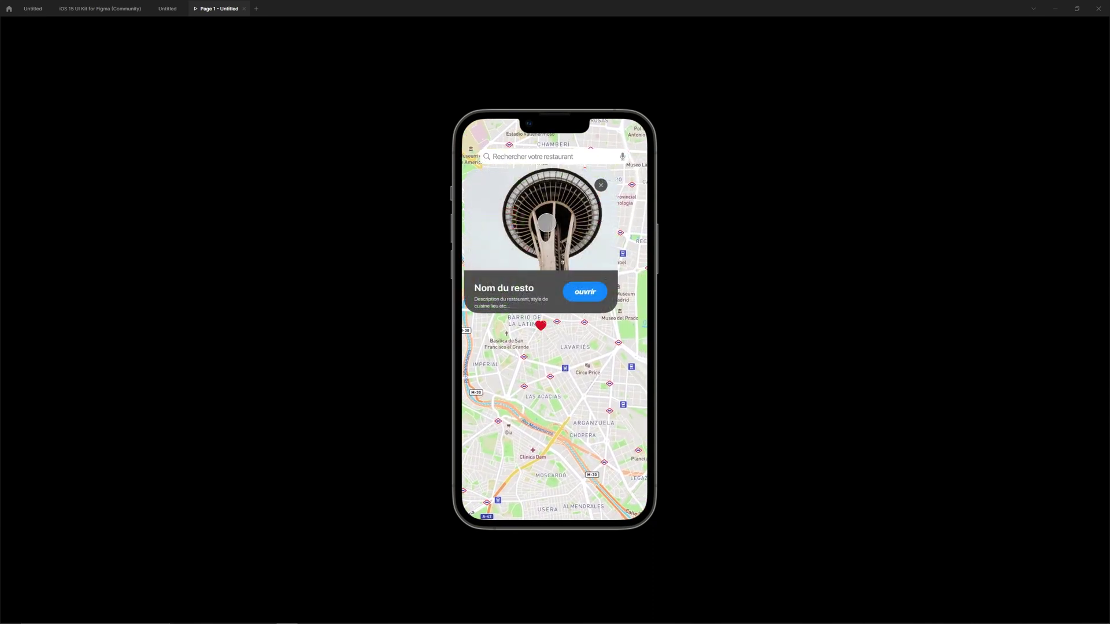